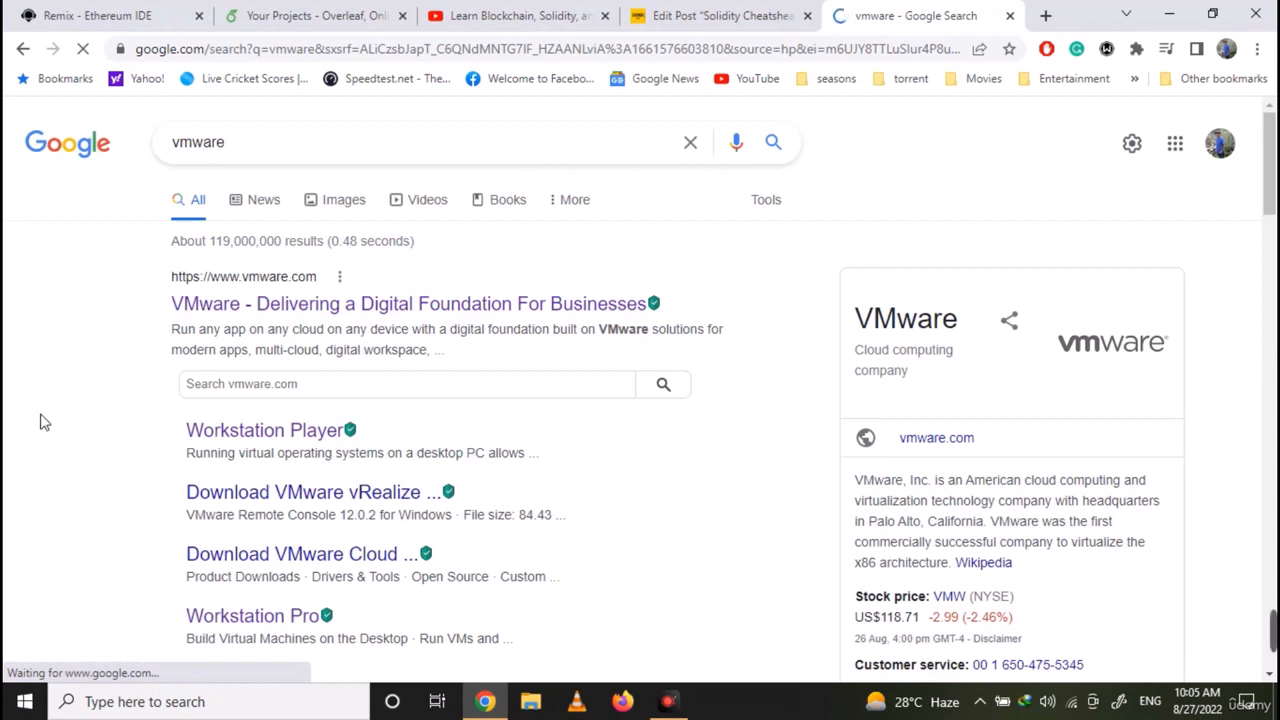
Step: Open the Workstation Player product page from the search results and follow its free download link
scroll(42, 415, "down", 2)
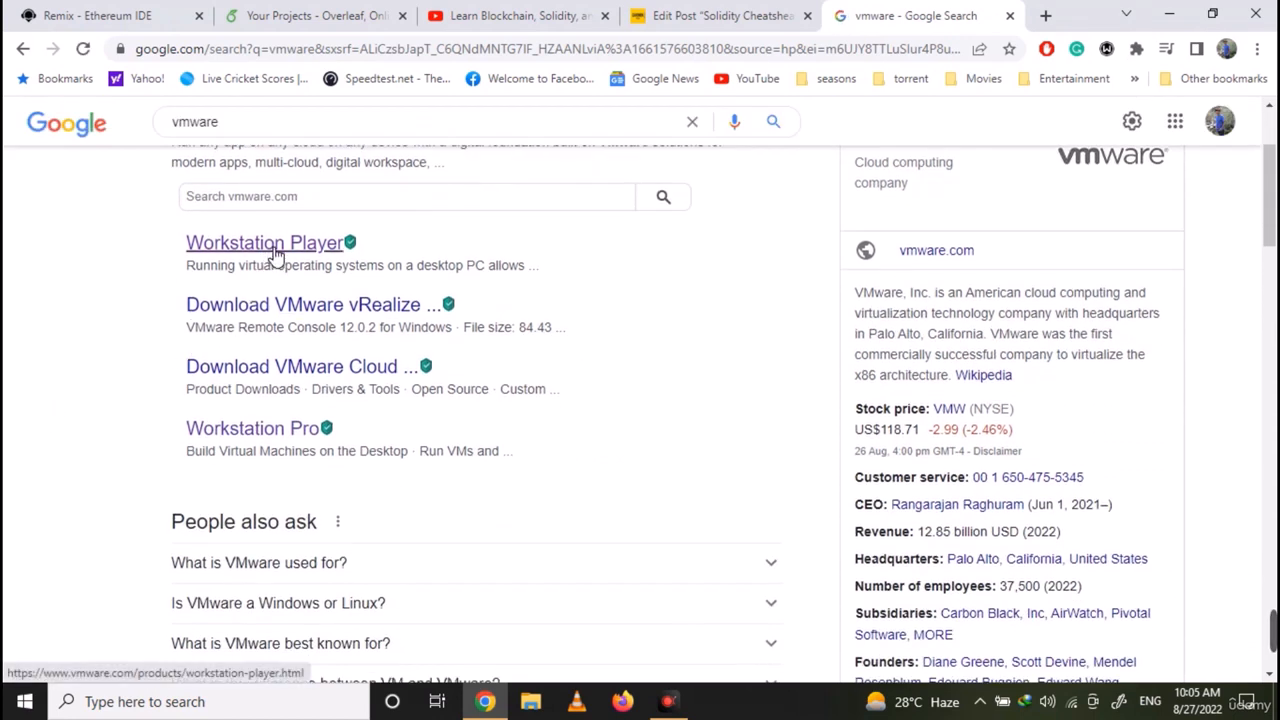
left_click(276, 252)
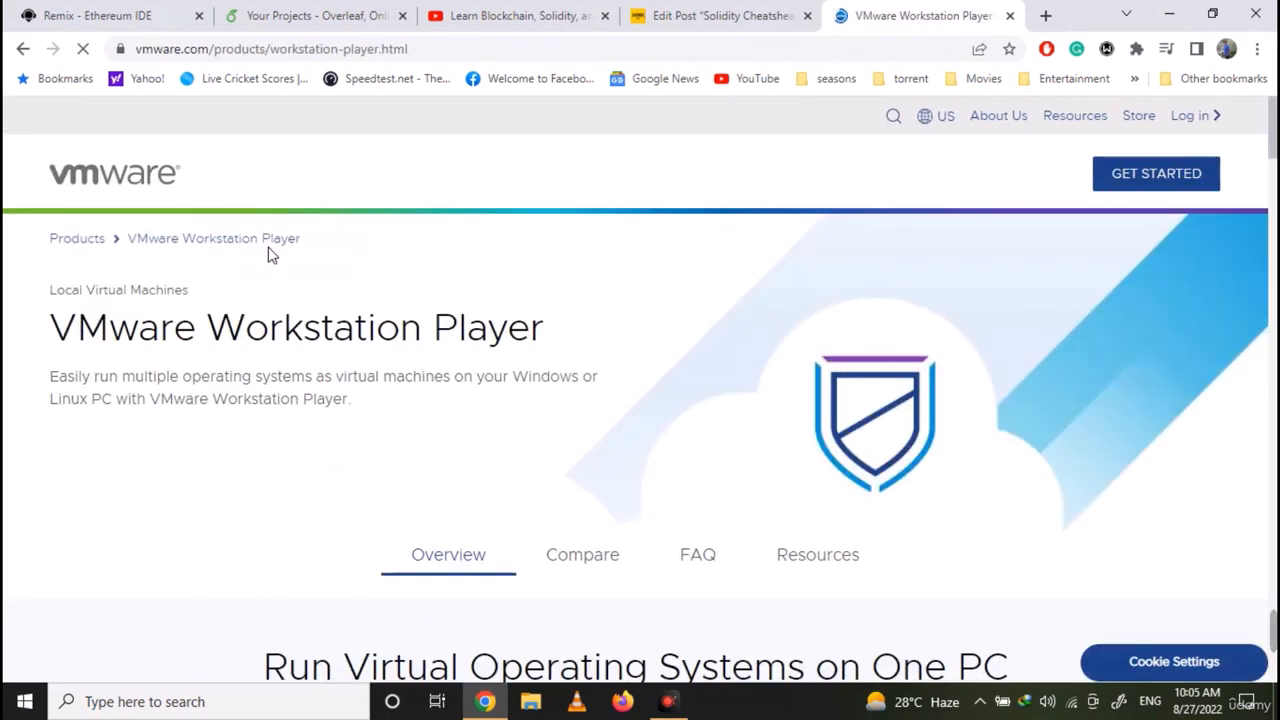
scroll(420, 315, "down", 2)
scroll(418, 312, "down", 5)
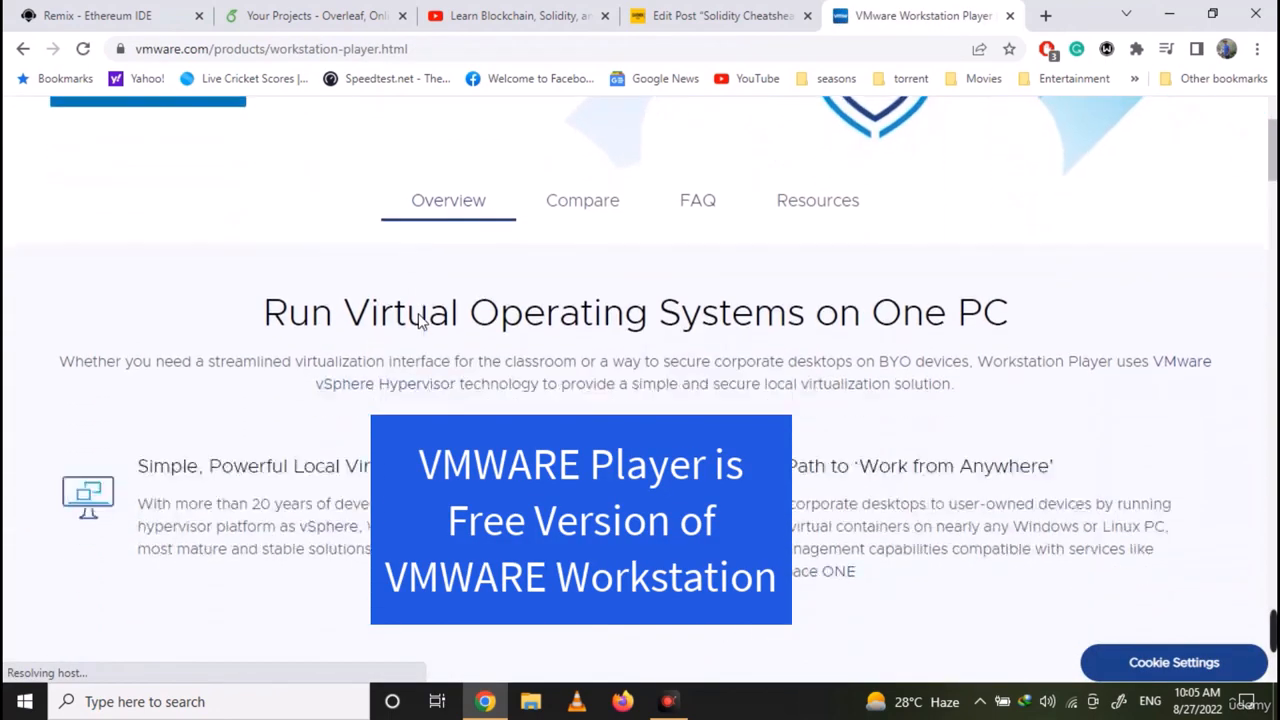
scroll(420, 318, "down", 3)
scroll(420, 320, "up", 10)
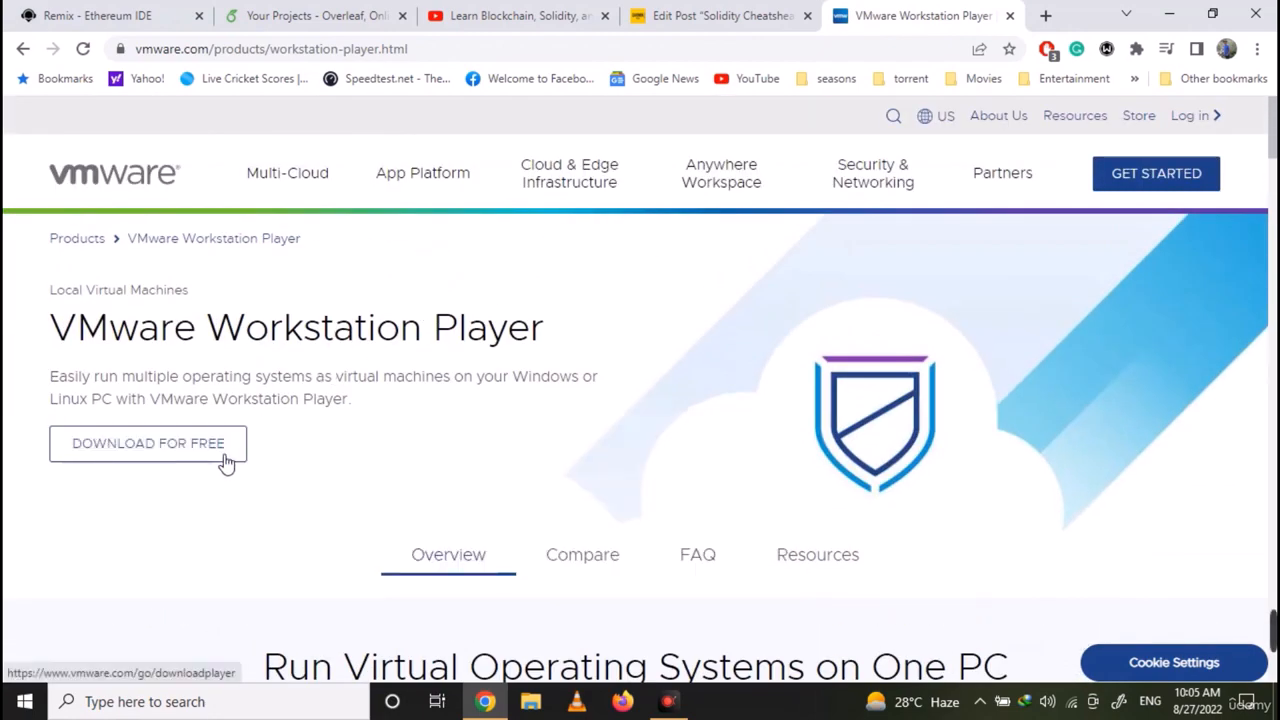
left_click(220, 455)
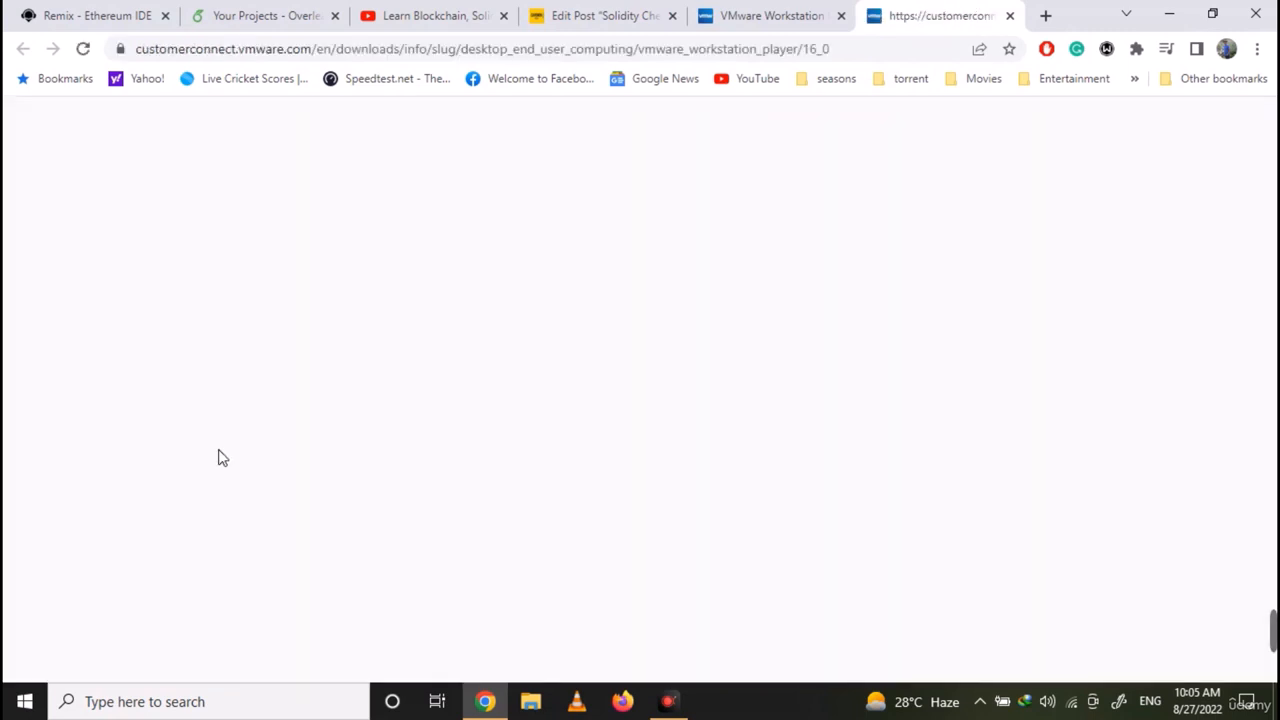
Step: Go to the download files for VMware Workstation Player 16.2.4
scroll(268, 382, "down", 1)
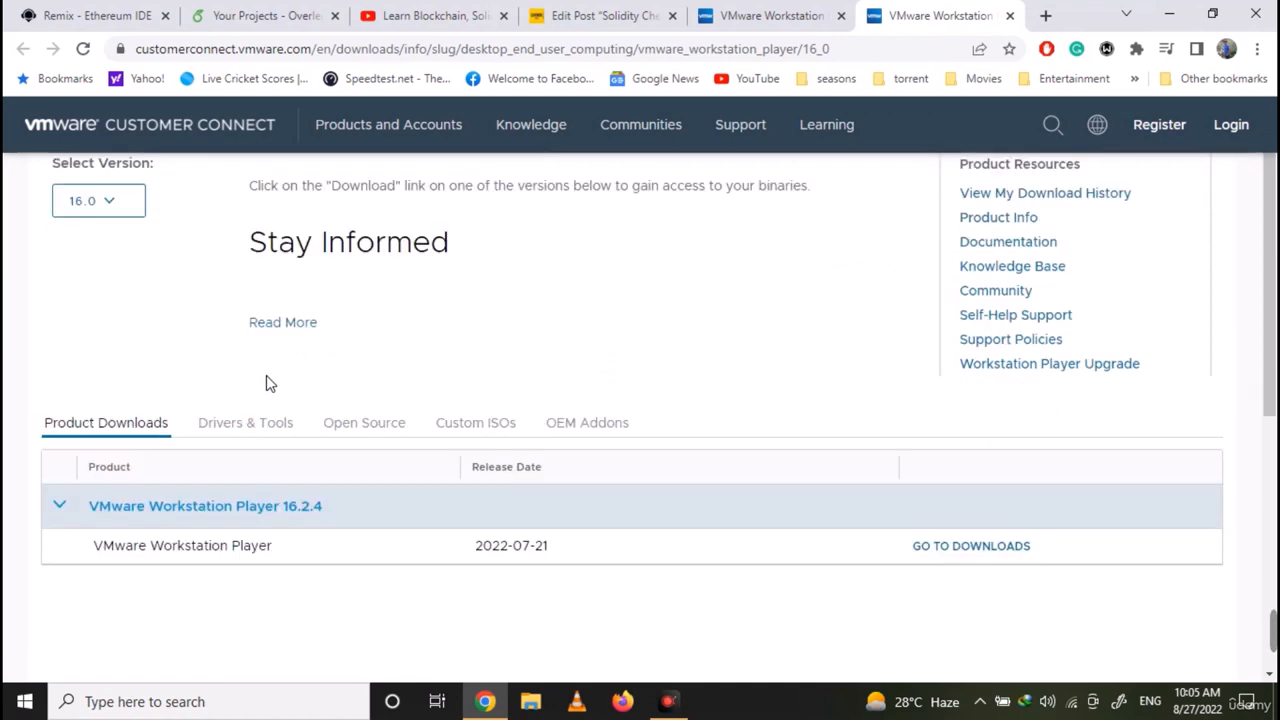
scroll(980, 549, "down", 2)
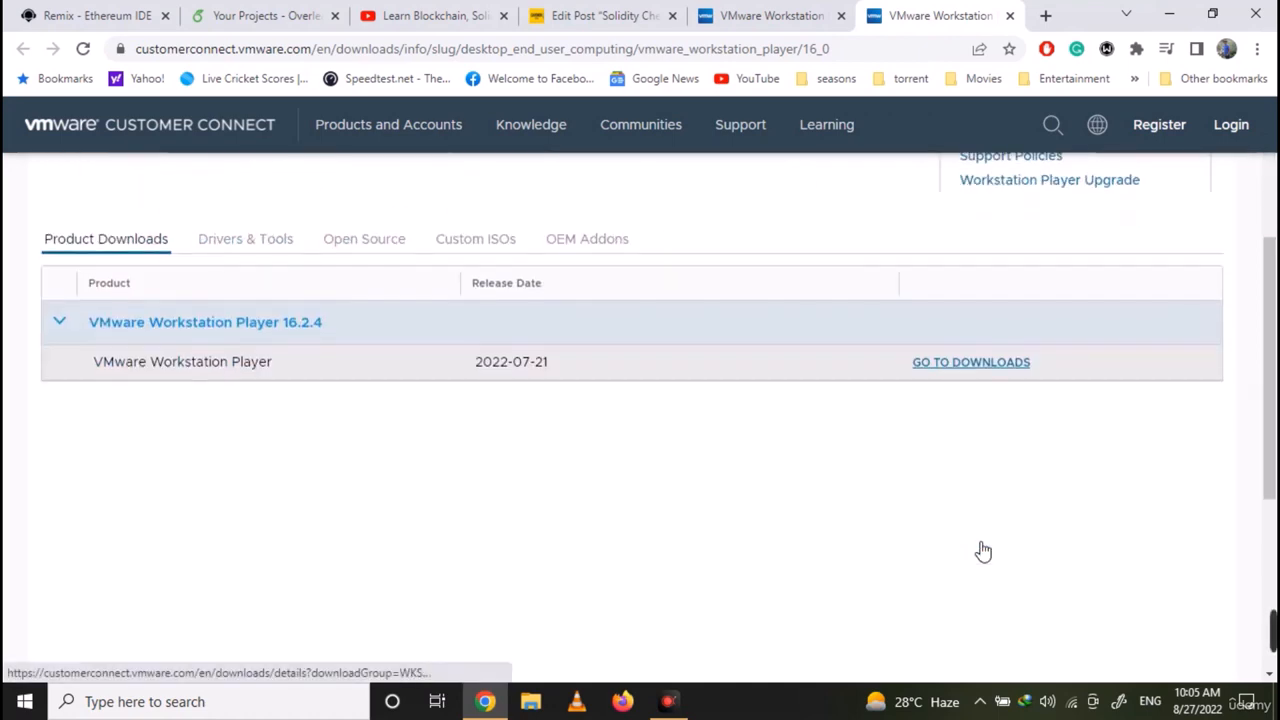
scroll(988, 500, "up", 1)
left_click(988, 458)
scroll(522, 397, "down", 2)
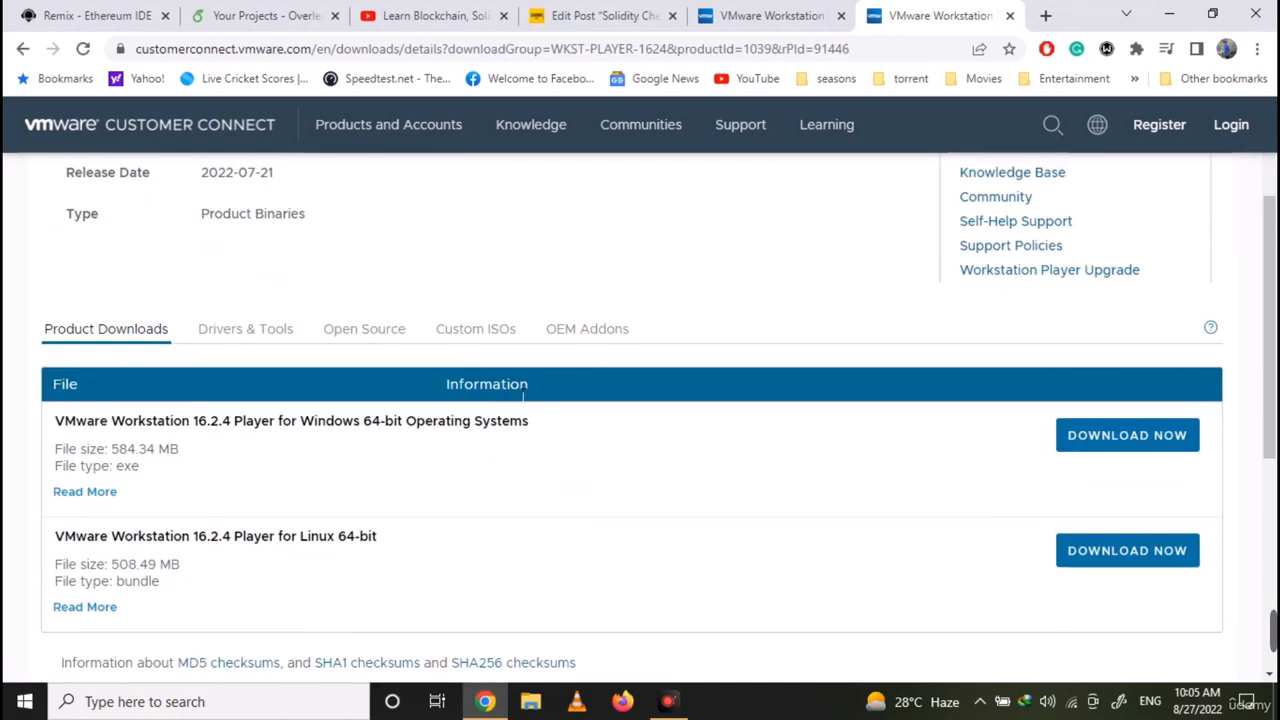
Step: Download VMware Workstation 16.2.4 Player for Windows 64-bit into the Downloads\Programs folder
left_click_drag(343, 427, 922, 458)
left_click(1095, 442)
scroll(711, 396, "down", 2)
scroll(711, 396, "up", 1)
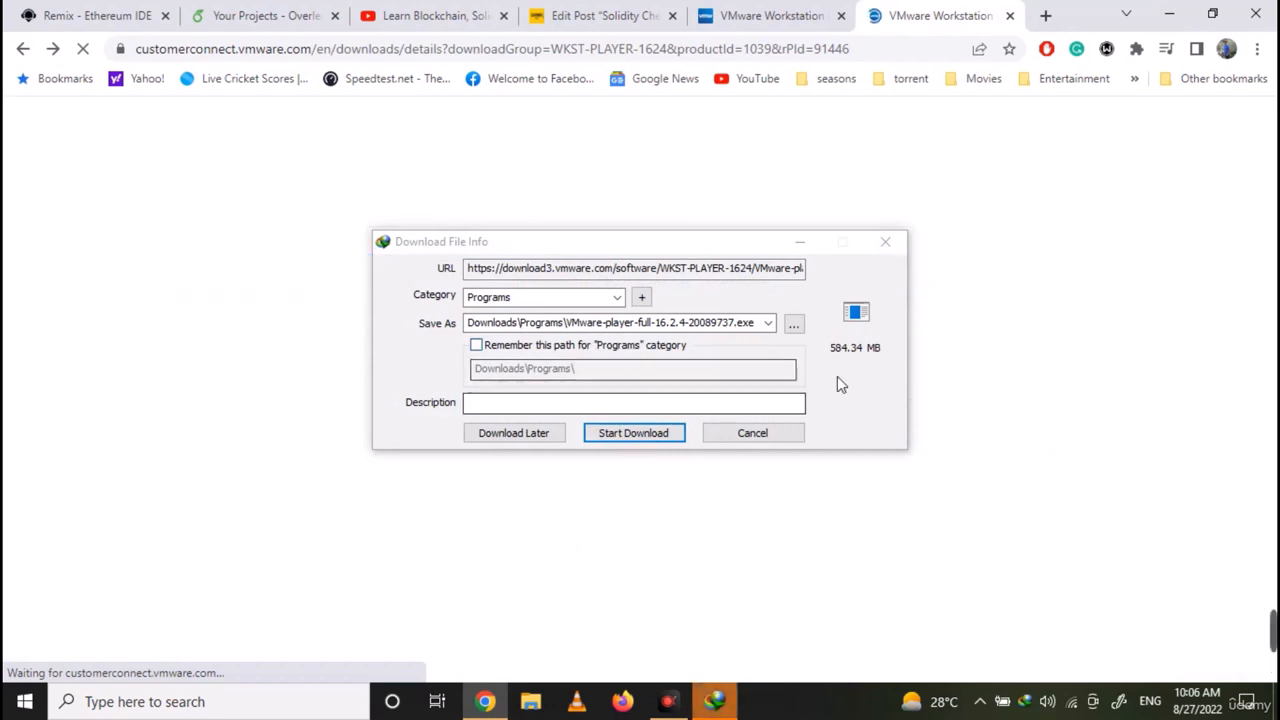
left_click(656, 434)
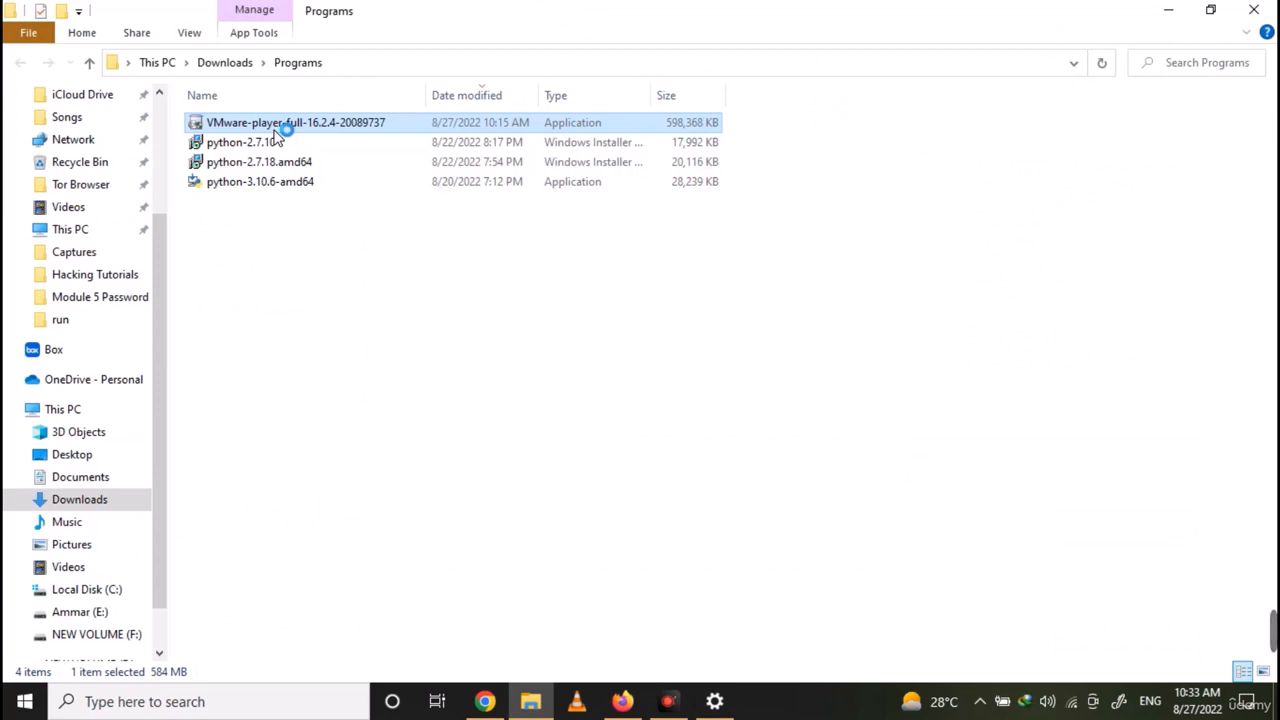
Step: Run the VMware-player-full-16.2.4-20089737 installer and accept the license agreement
double_click(282, 124)
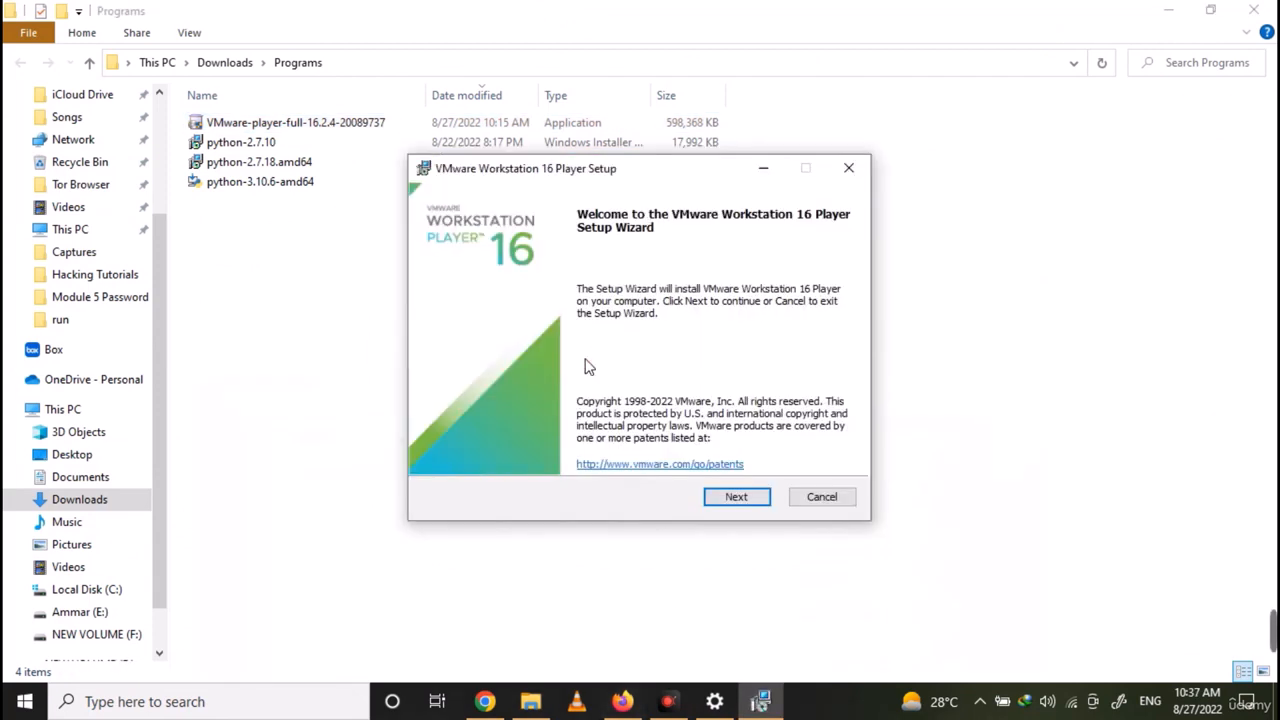
left_click(736, 508)
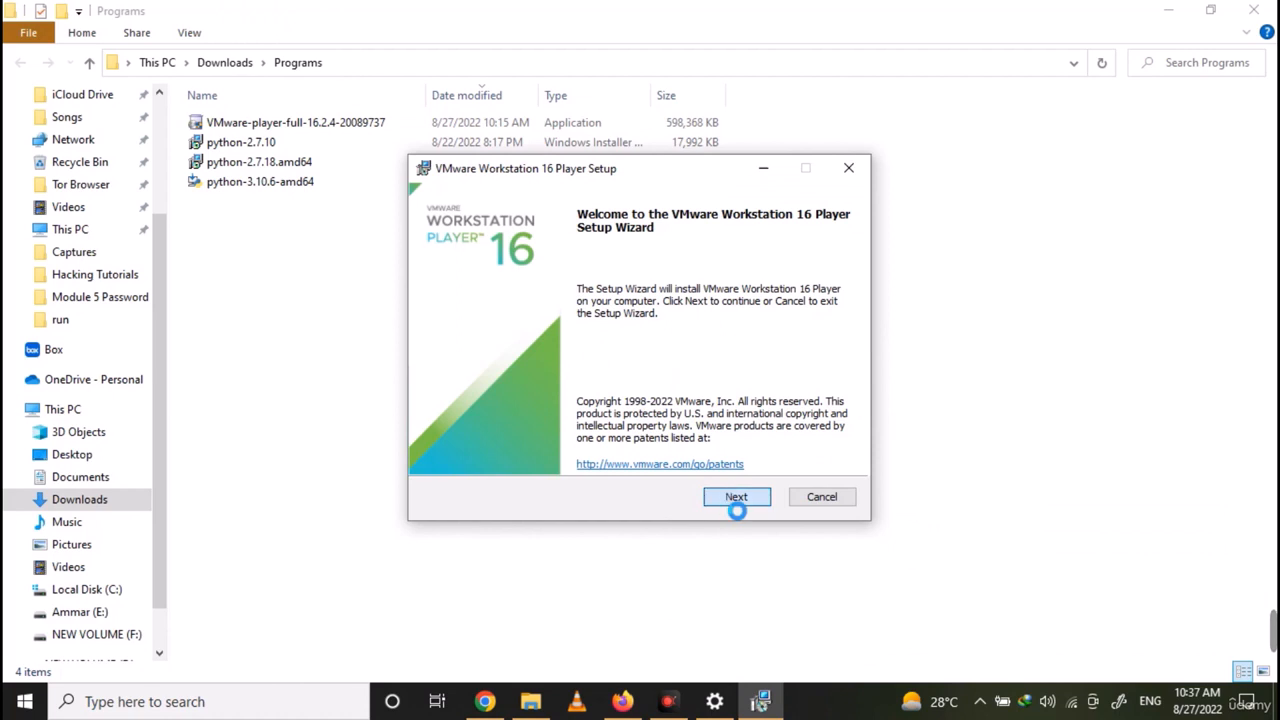
left_click(617, 457)
left_click(742, 504)
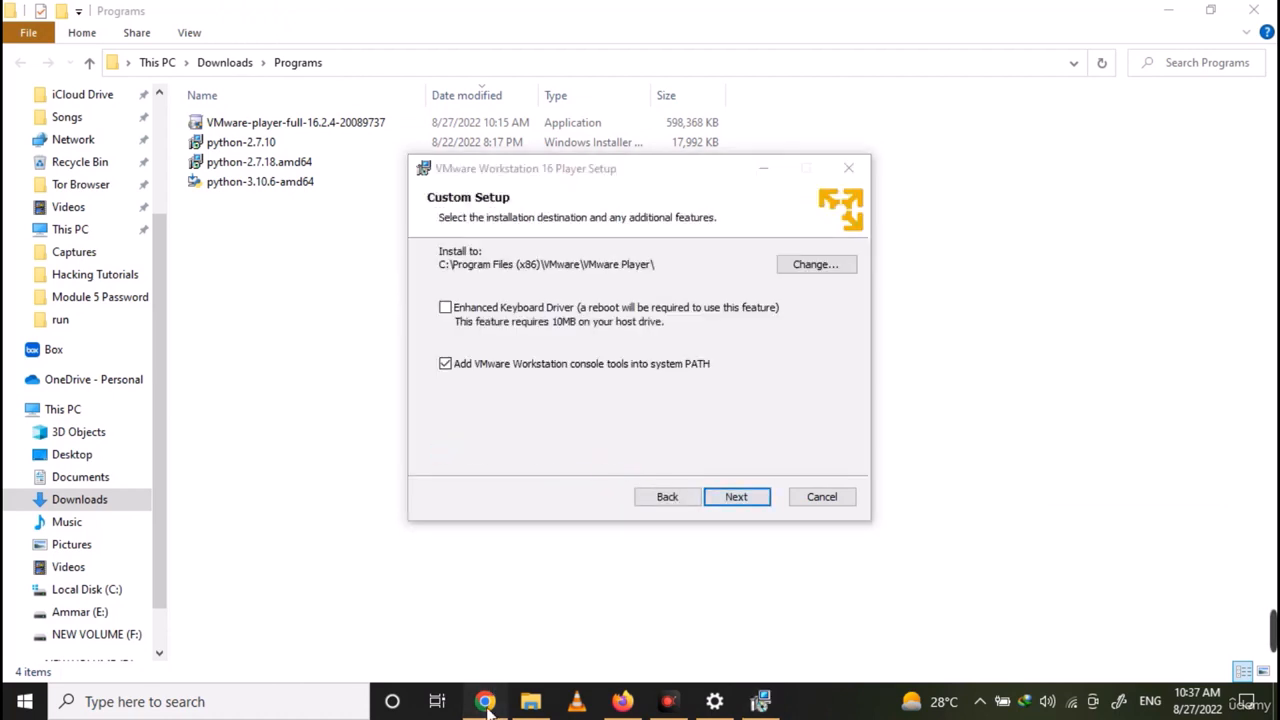
Step: Keep the default custom setup, opt out of the Customer Experience Improvement Program, and finish the Player installation
left_click(731, 498)
left_click(522, 330)
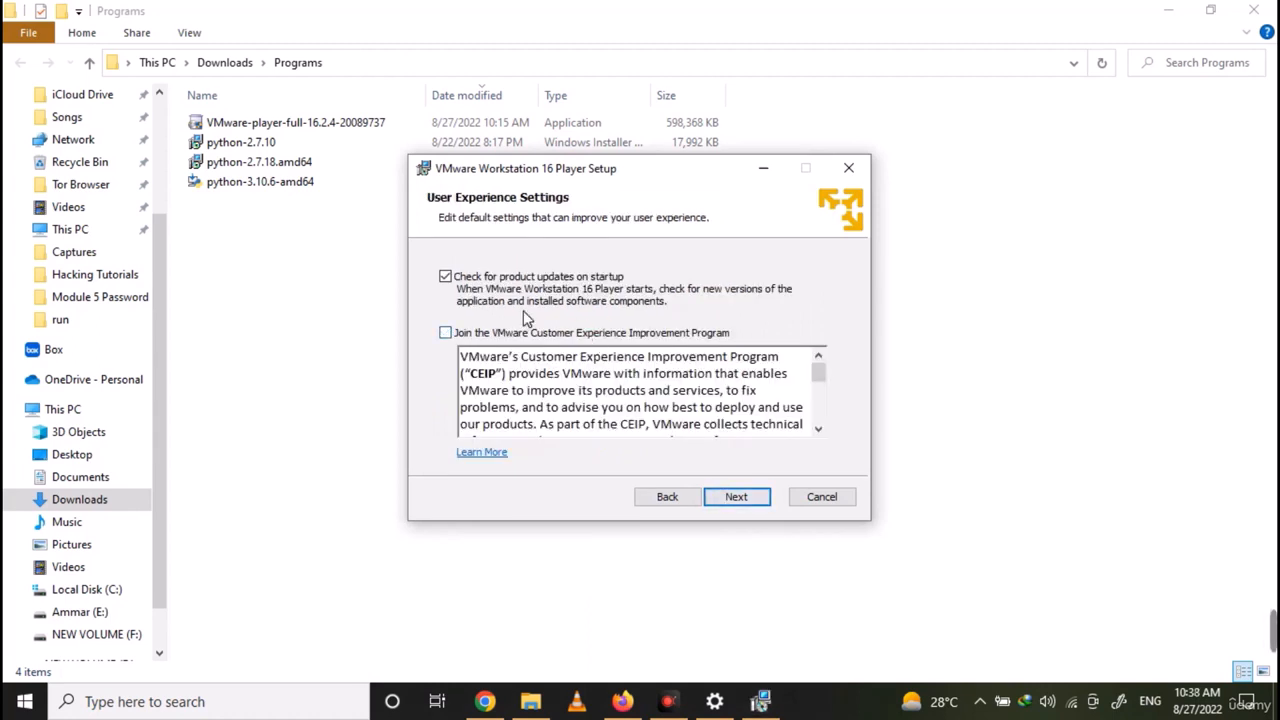
left_click(758, 504)
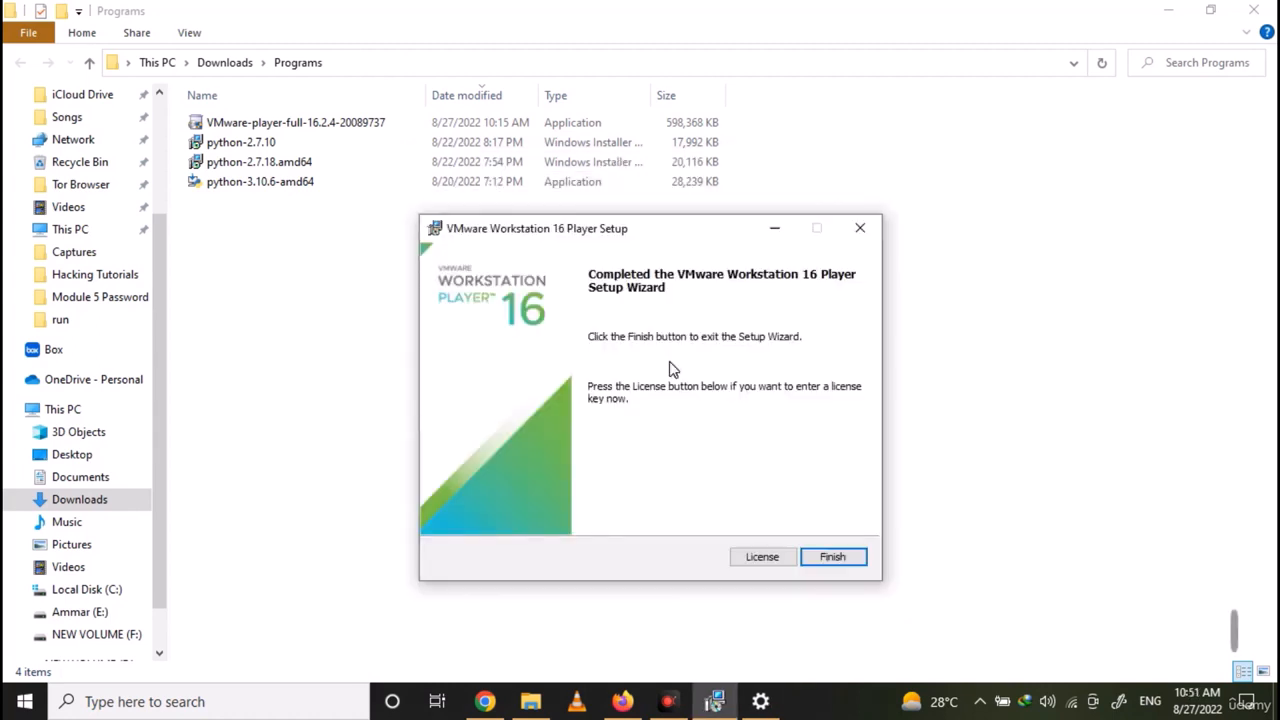
left_click(835, 558)
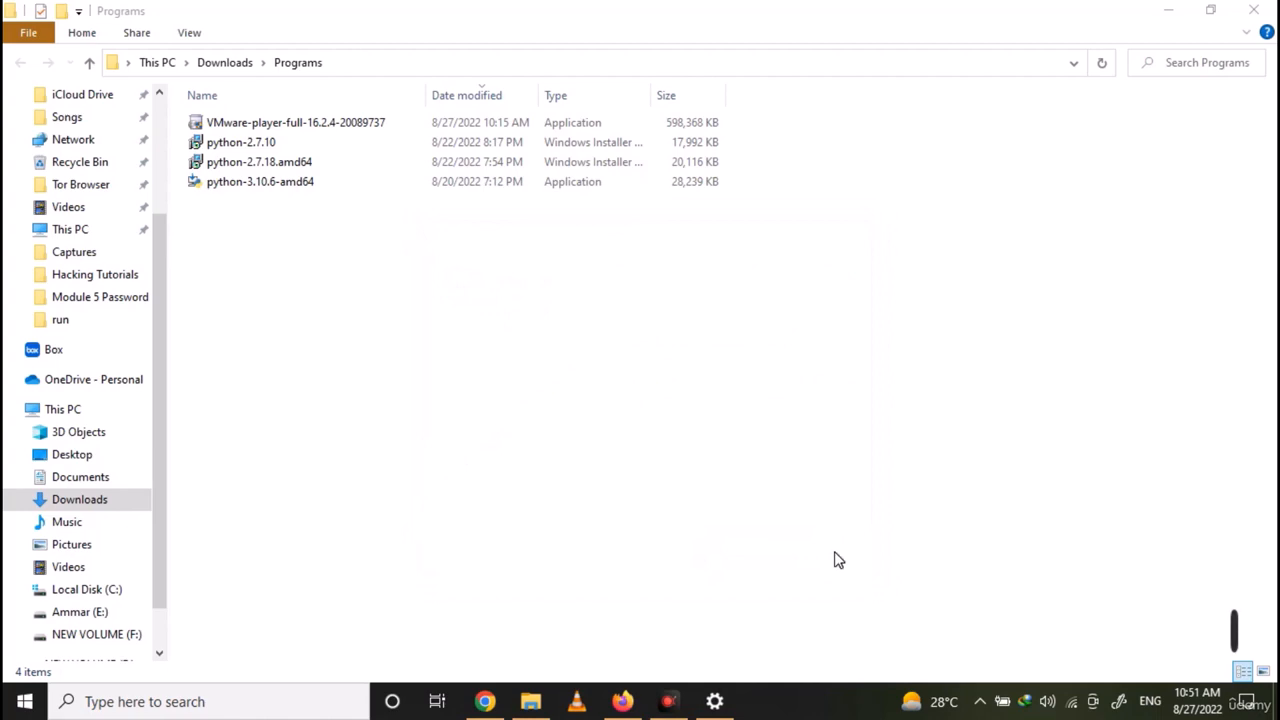
Step: Close the Programs folder, launch VMware Workstation 16 Player from the desktop, and complete its welcome dialog
left_click(1254, 10)
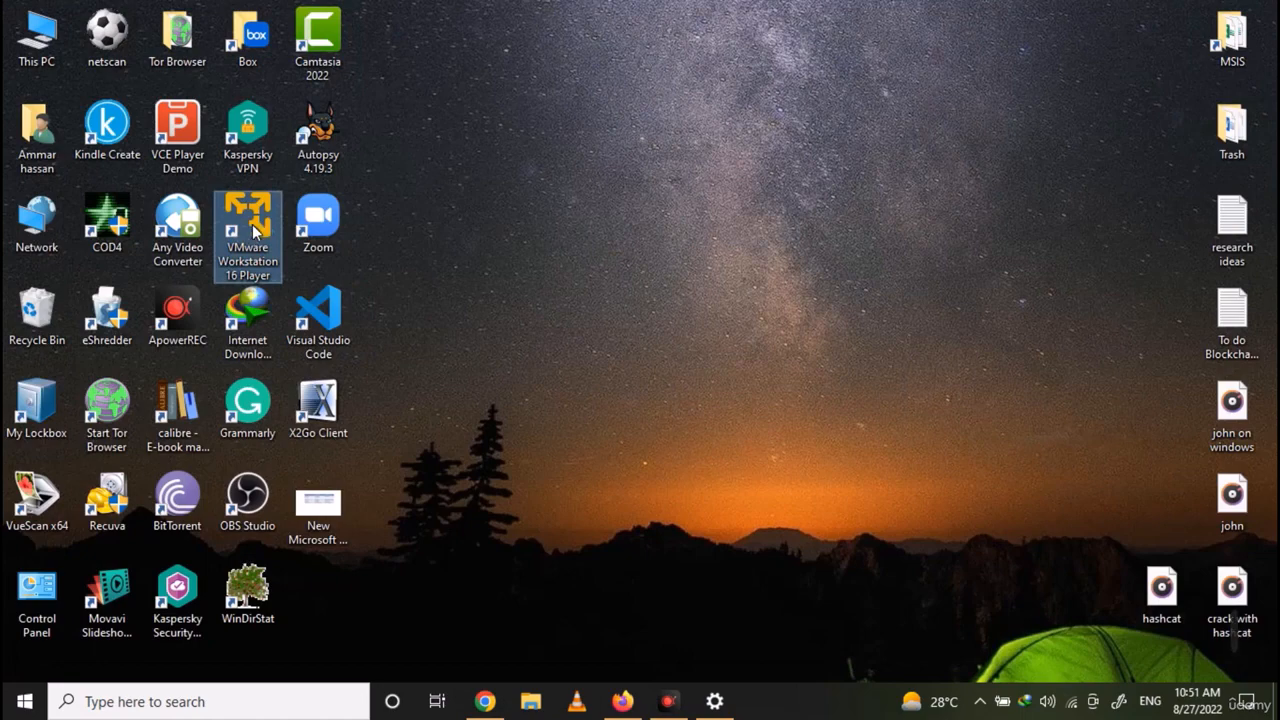
right_click(624, 213)
left_click(666, 318)
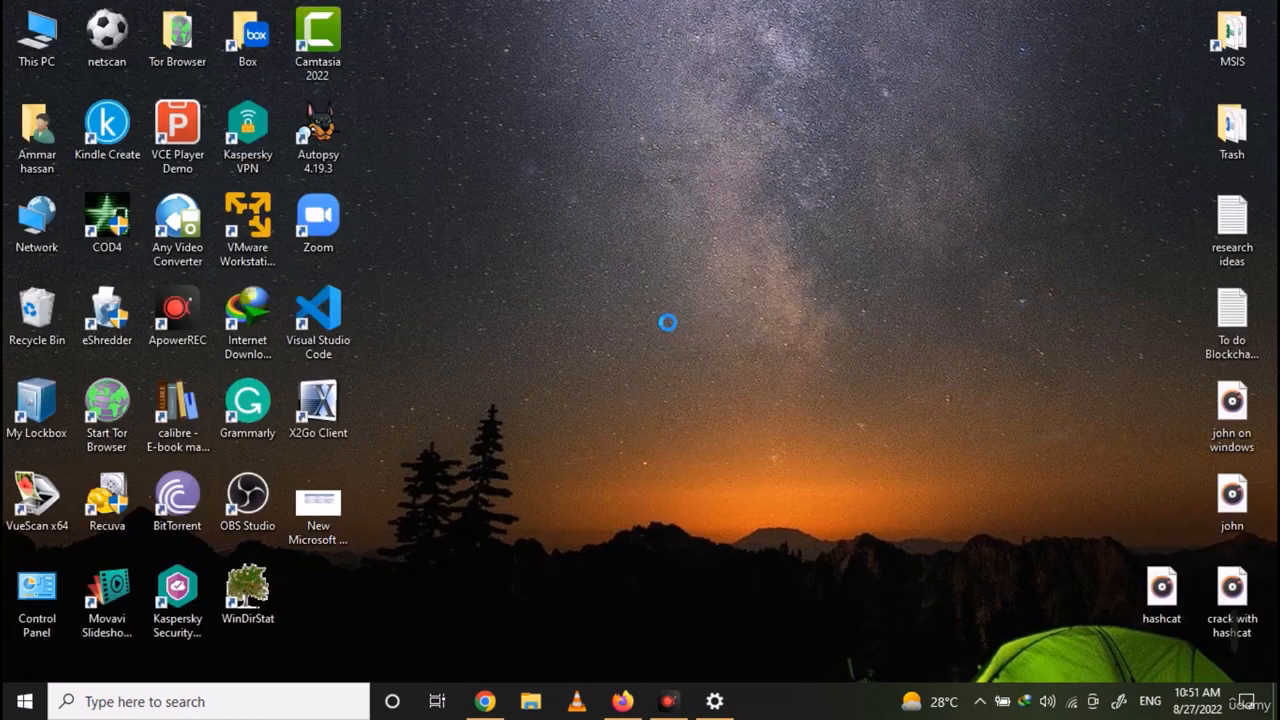
left_click(669, 459)
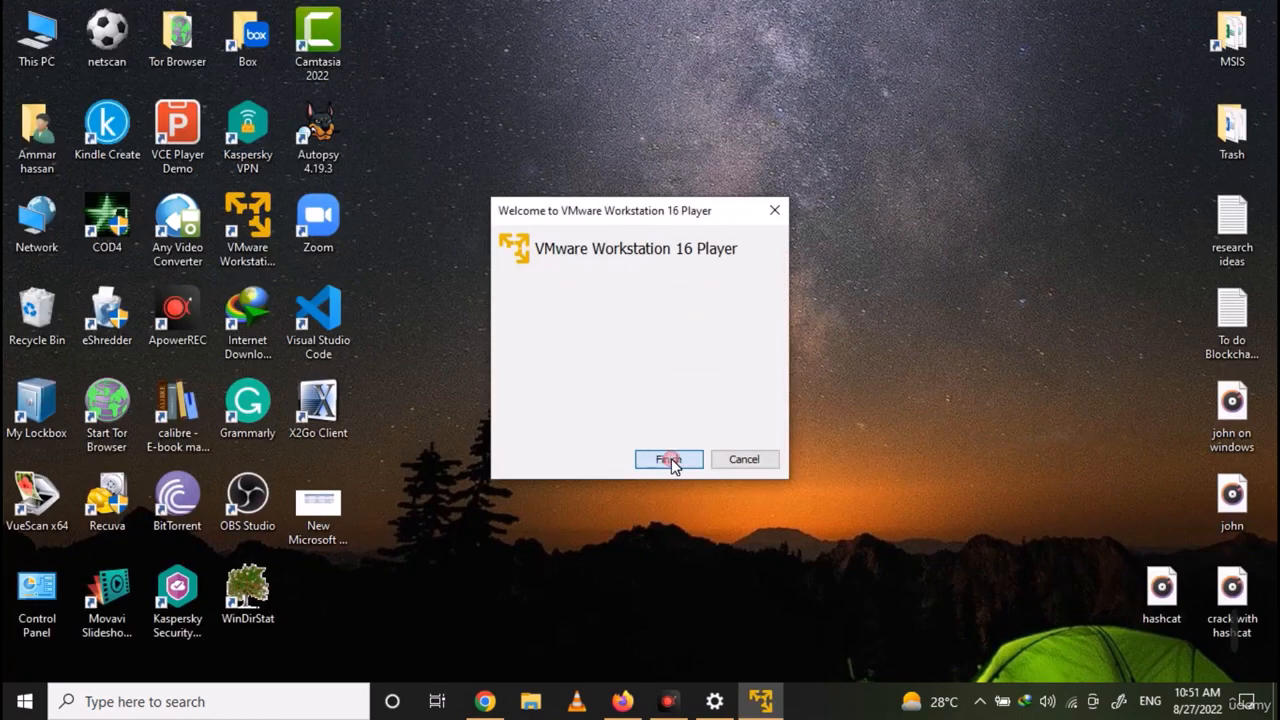
left_click(670, 459)
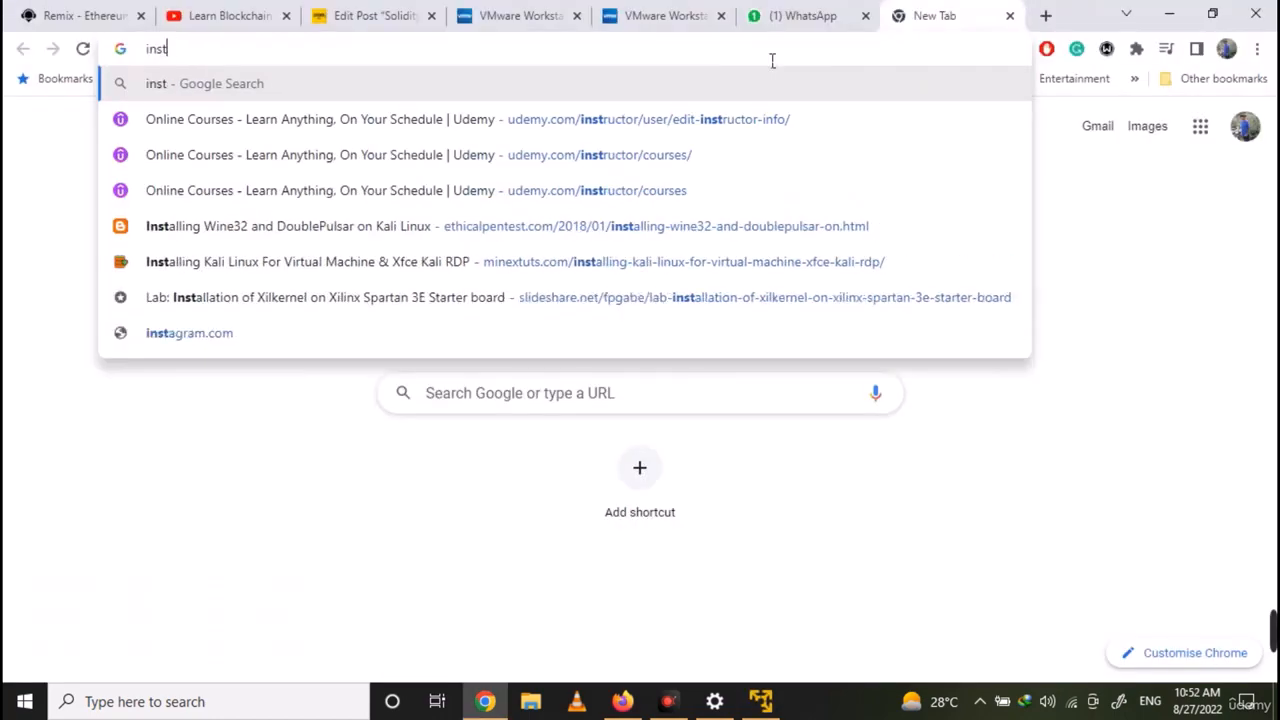
Step: Search Google for "kali linux" and open the official kali.org website
key("BackSpace")
key("BackSpace")
key("BackSpace")
key("BackSpace")
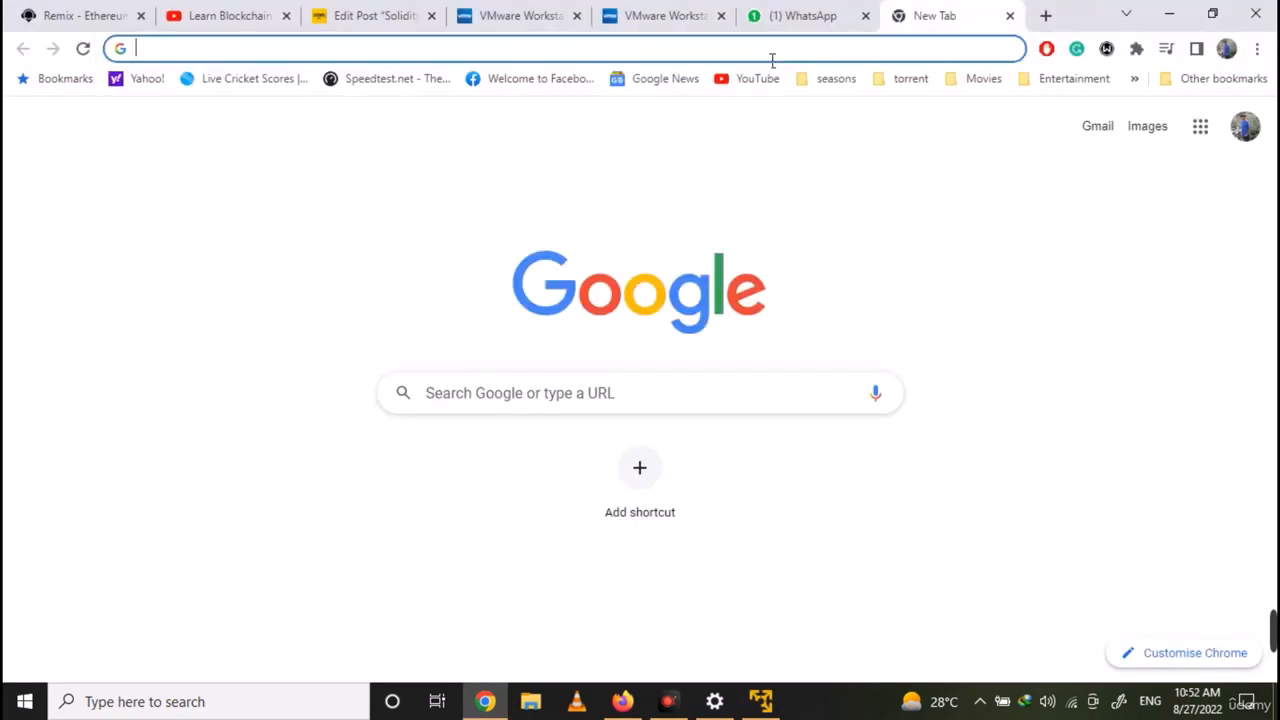
type("kali linux")
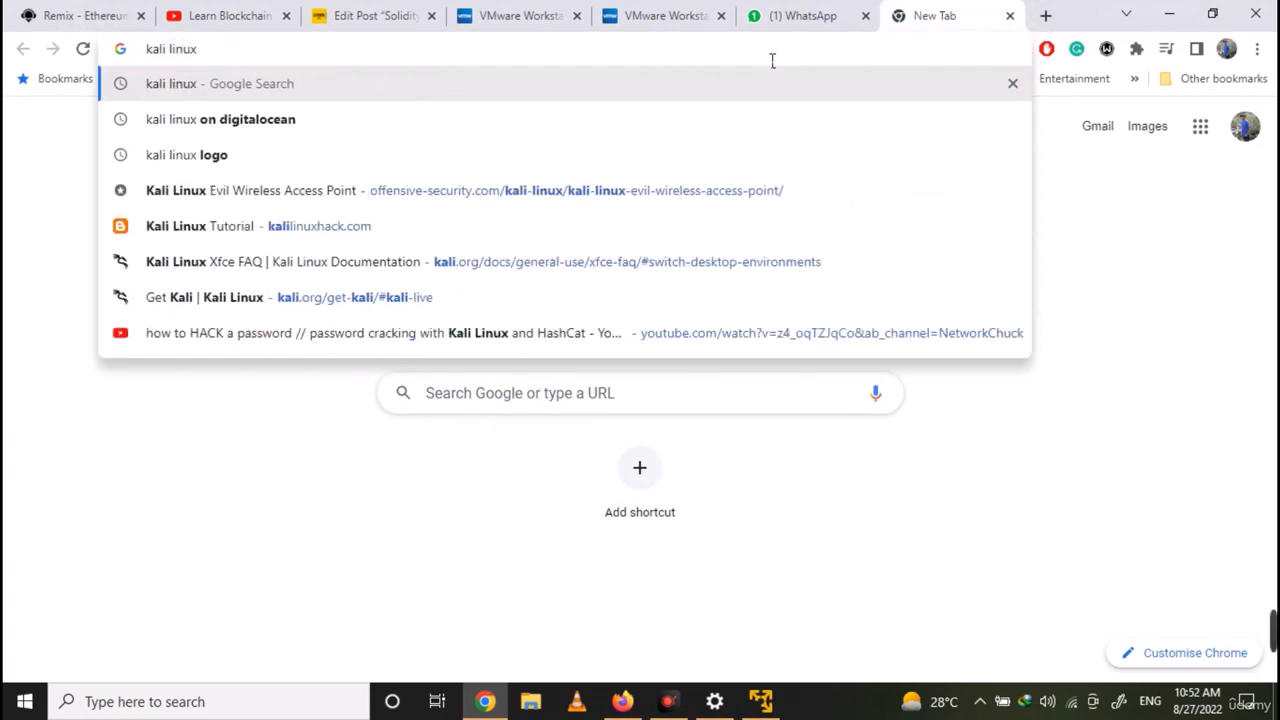
key("Return")
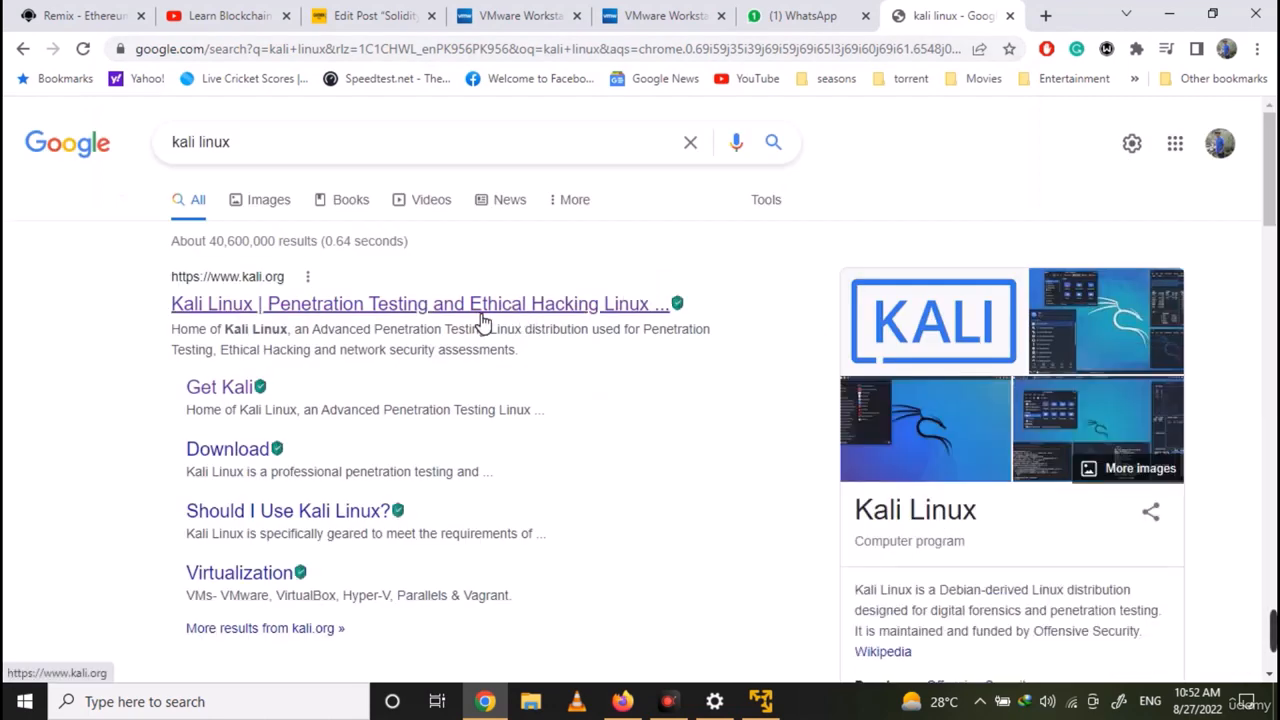
left_click(481, 318)
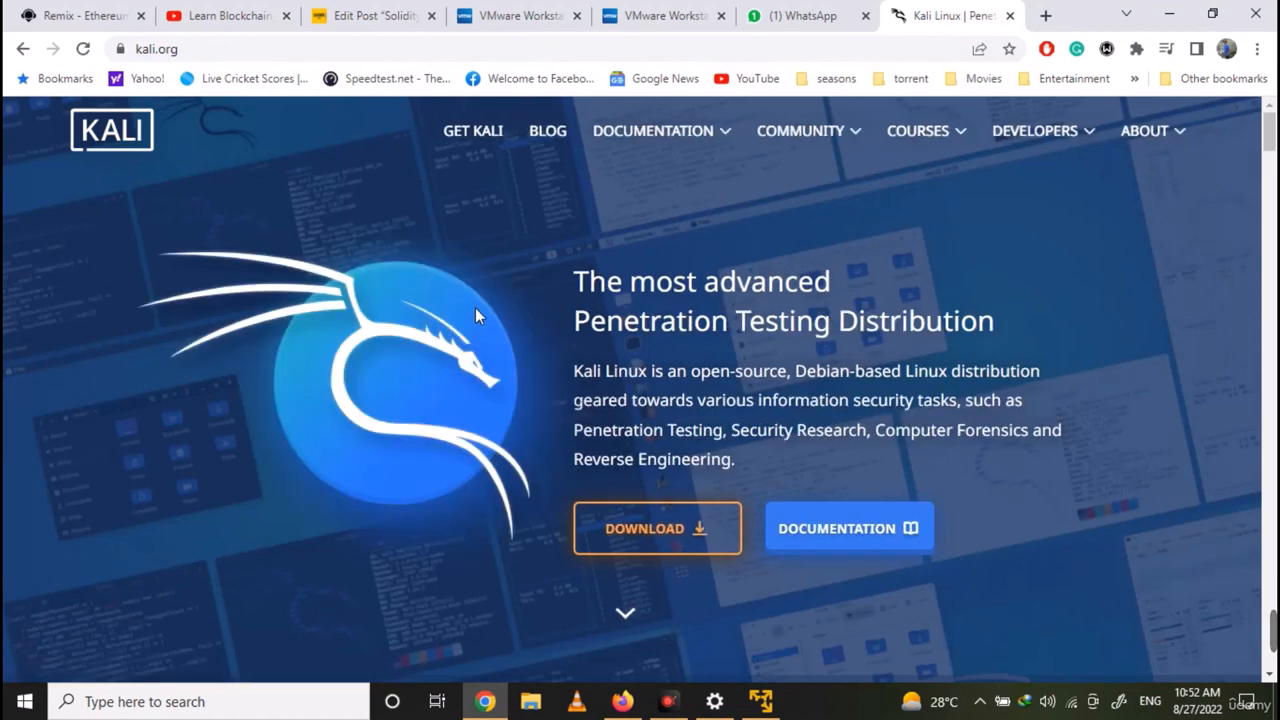
Step: Open the Get Kali download page and go to the Live Boot images
scroll(560, 300, "down", 1)
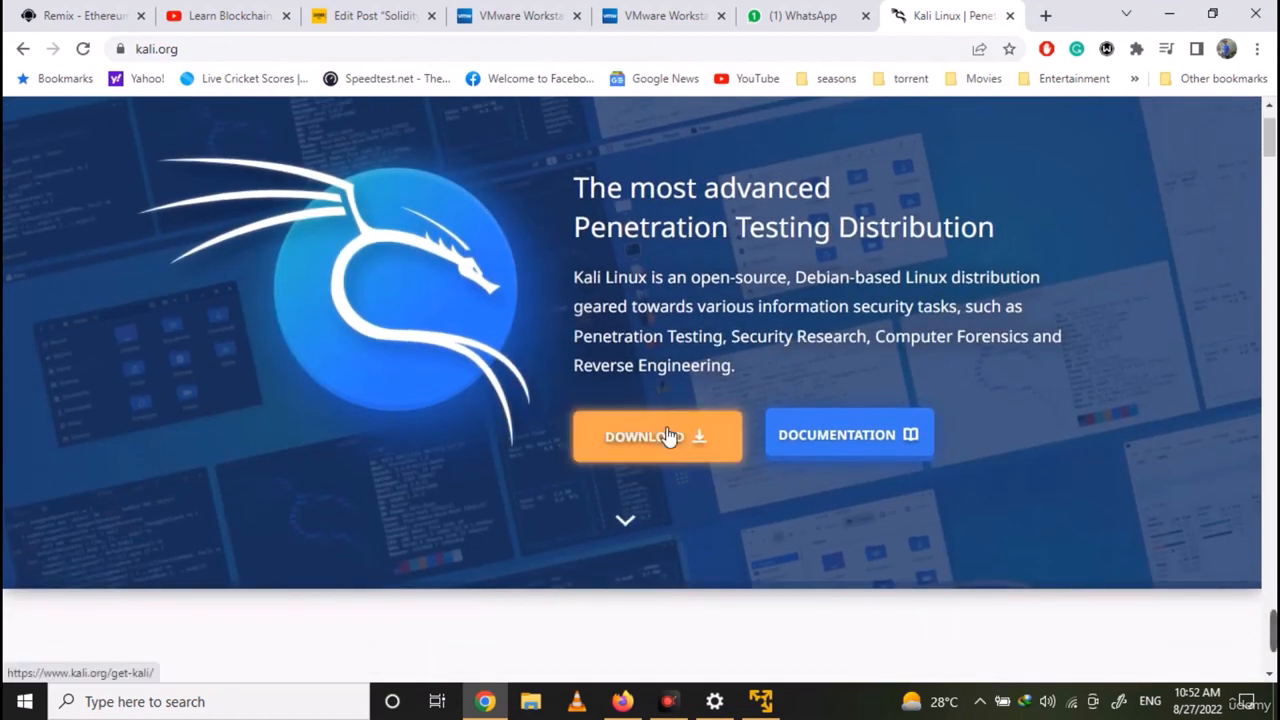
left_click(668, 437)
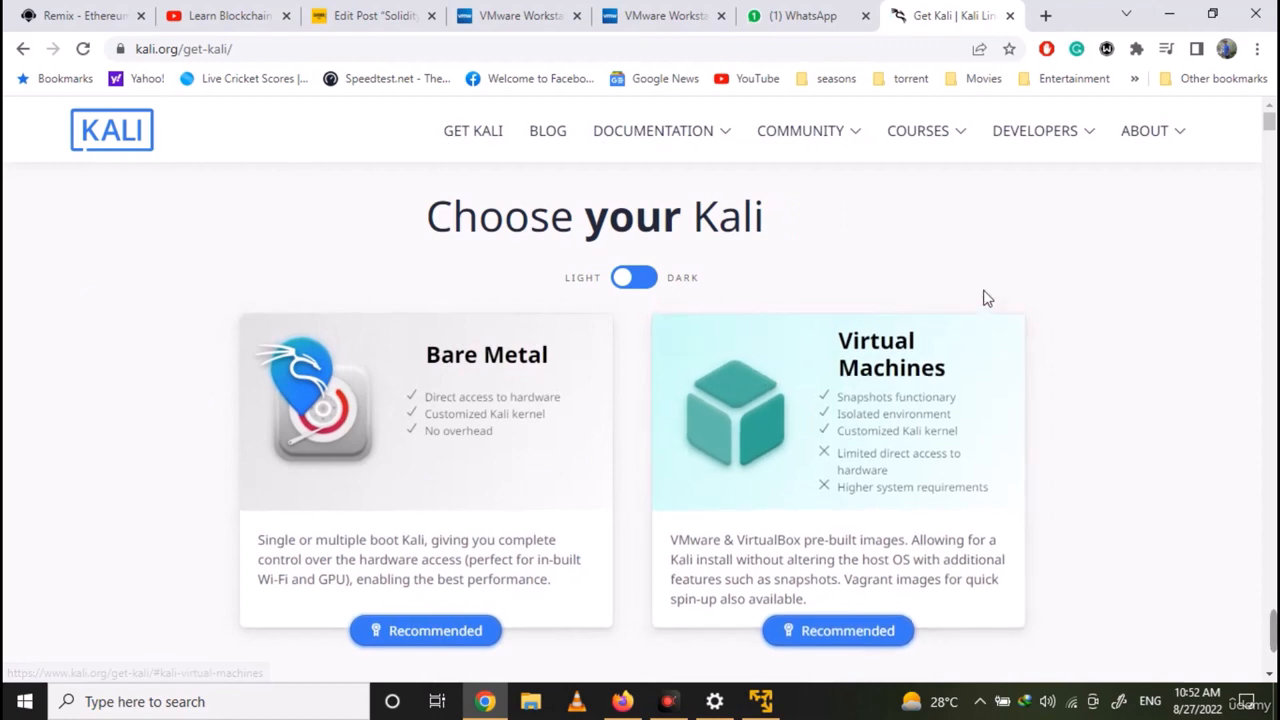
scroll(983, 297, "down", 2)
scroll(986, 296, "down", 3)
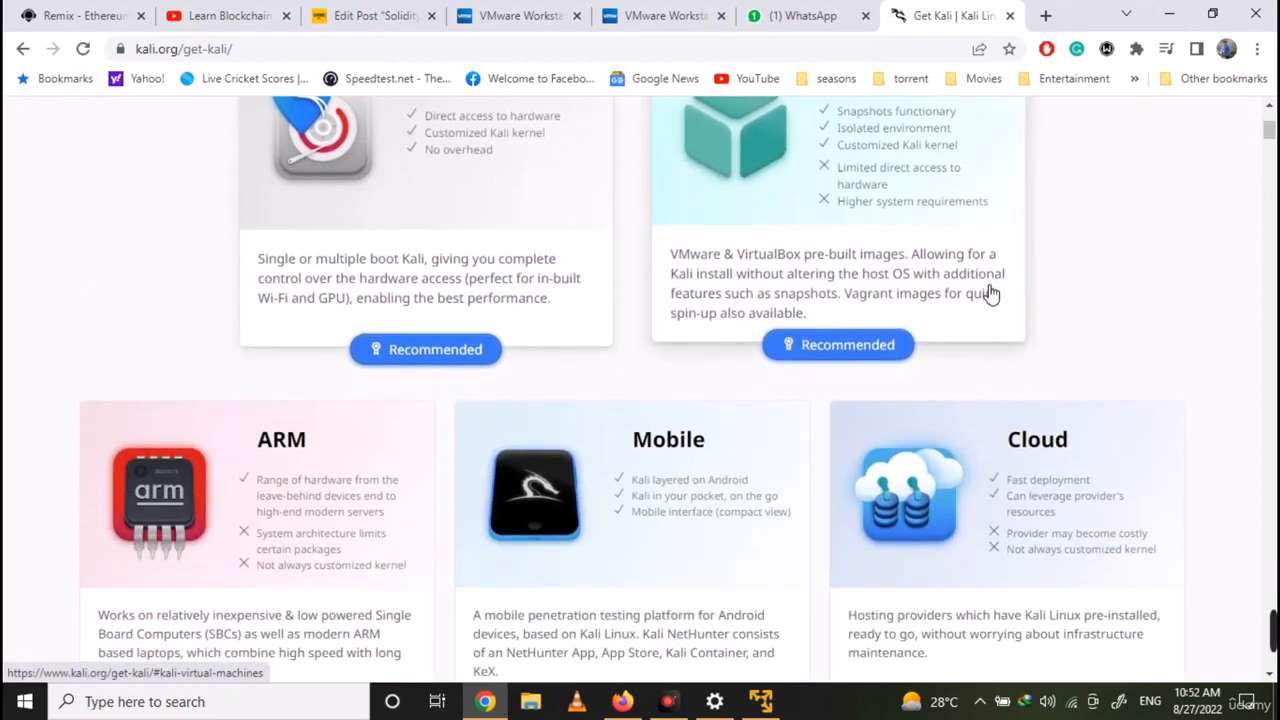
scroll(990, 291, "down", 3)
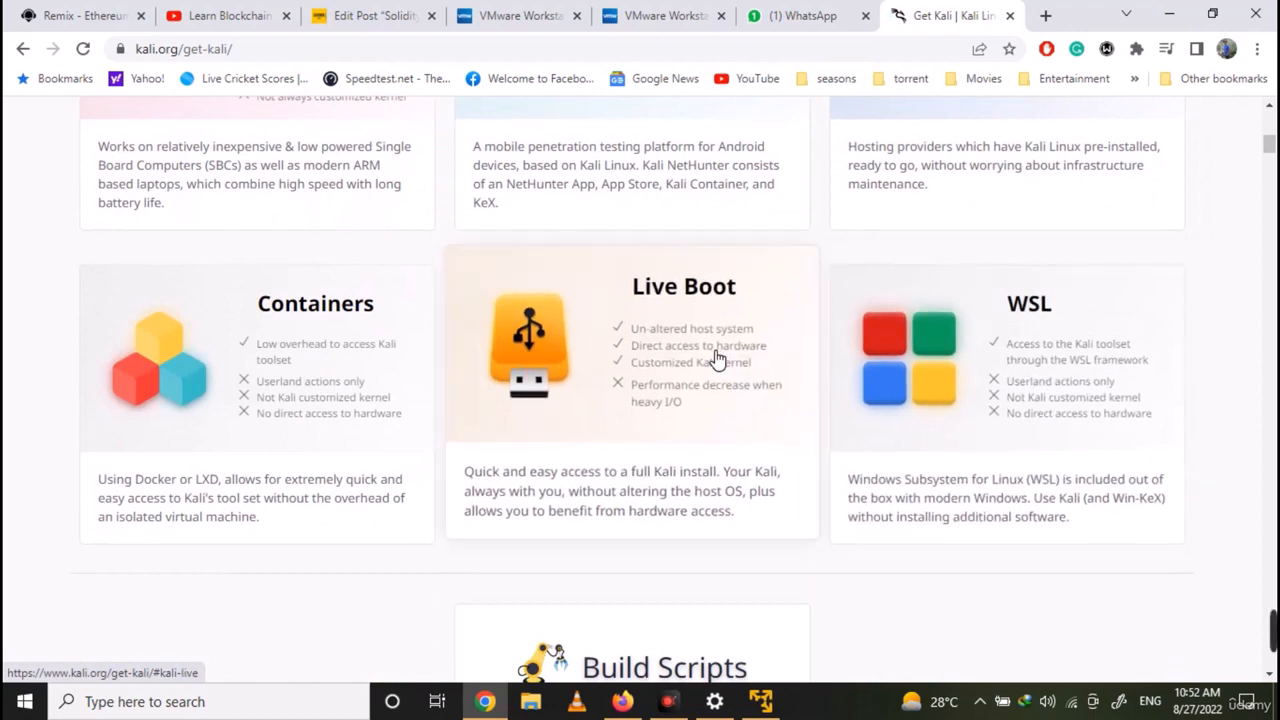
key("F4")
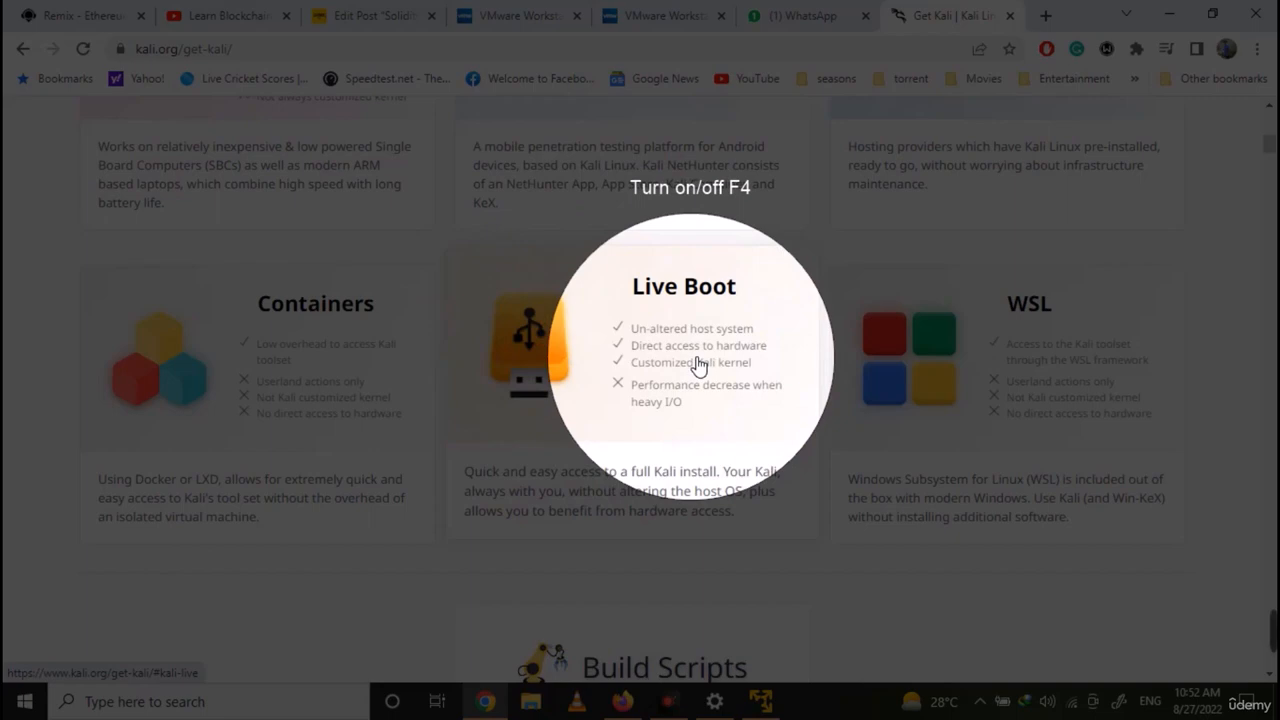
key("F4")
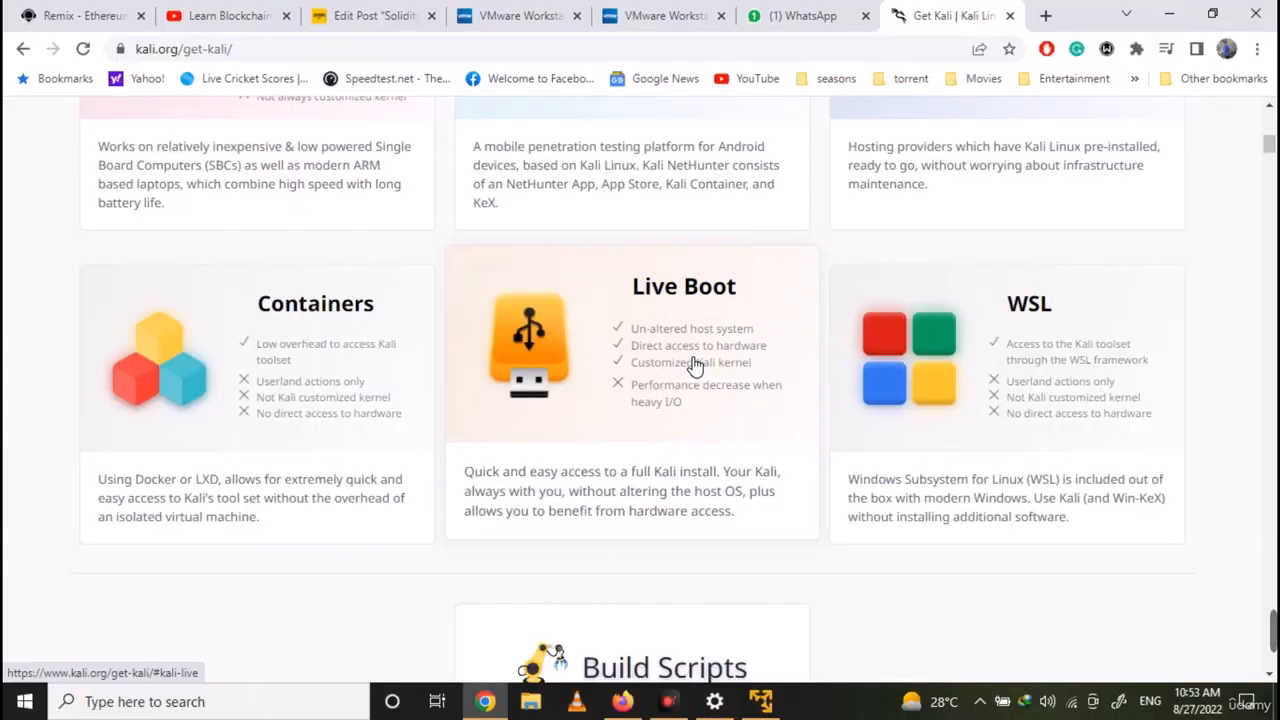
left_click(695, 366)
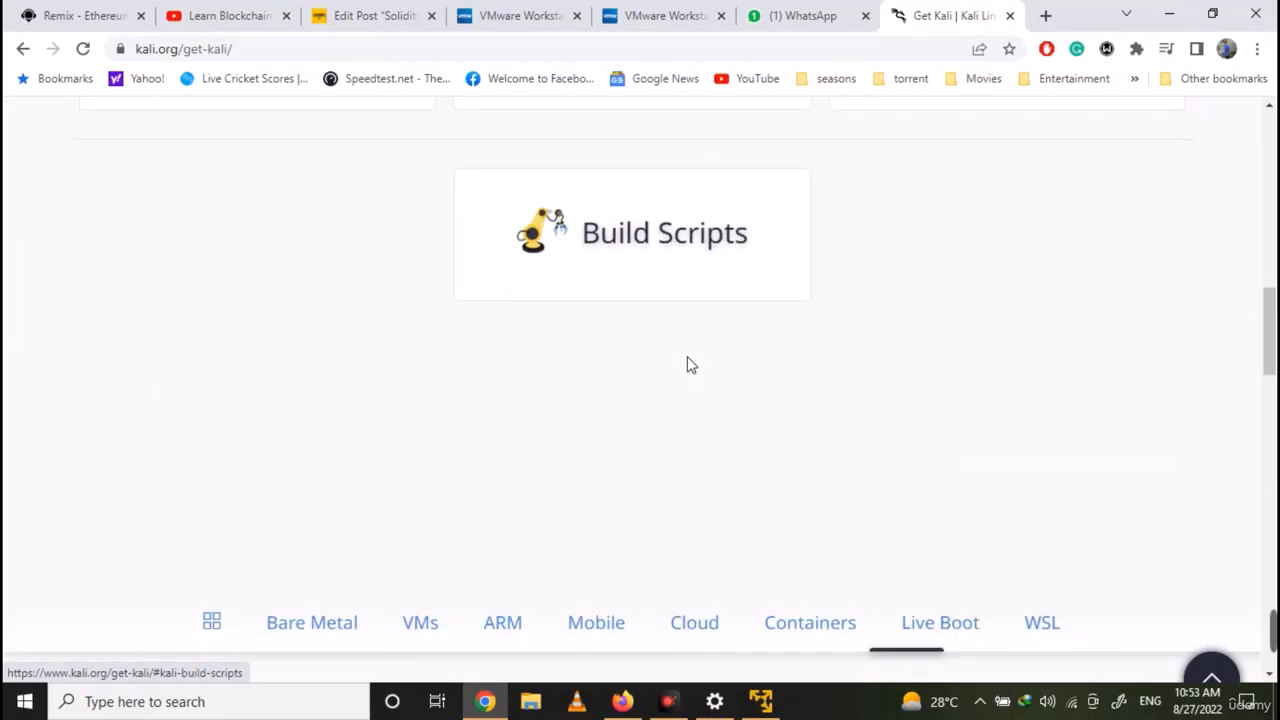
Step: Download the 32-bit Kali 2022.3 point release live image as kali-linux-2022.3-live-i386.iso
scroll(697, 366, "down", 4)
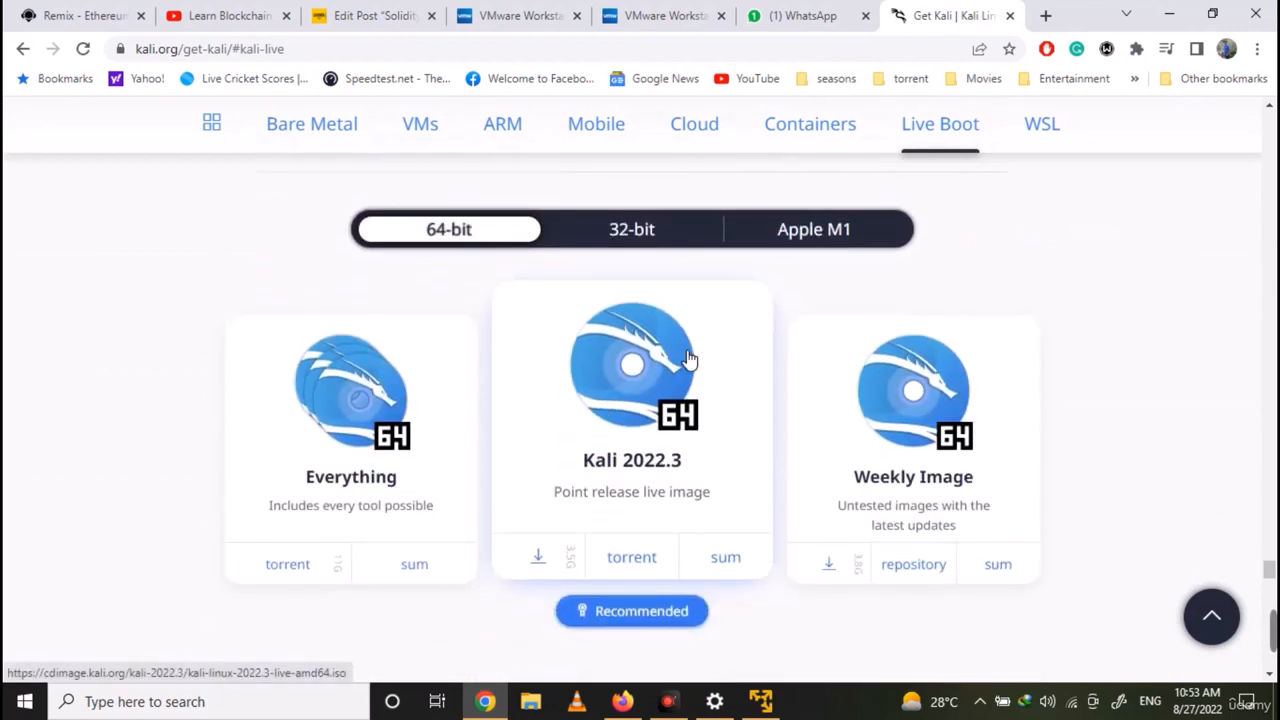
left_click(660, 231)
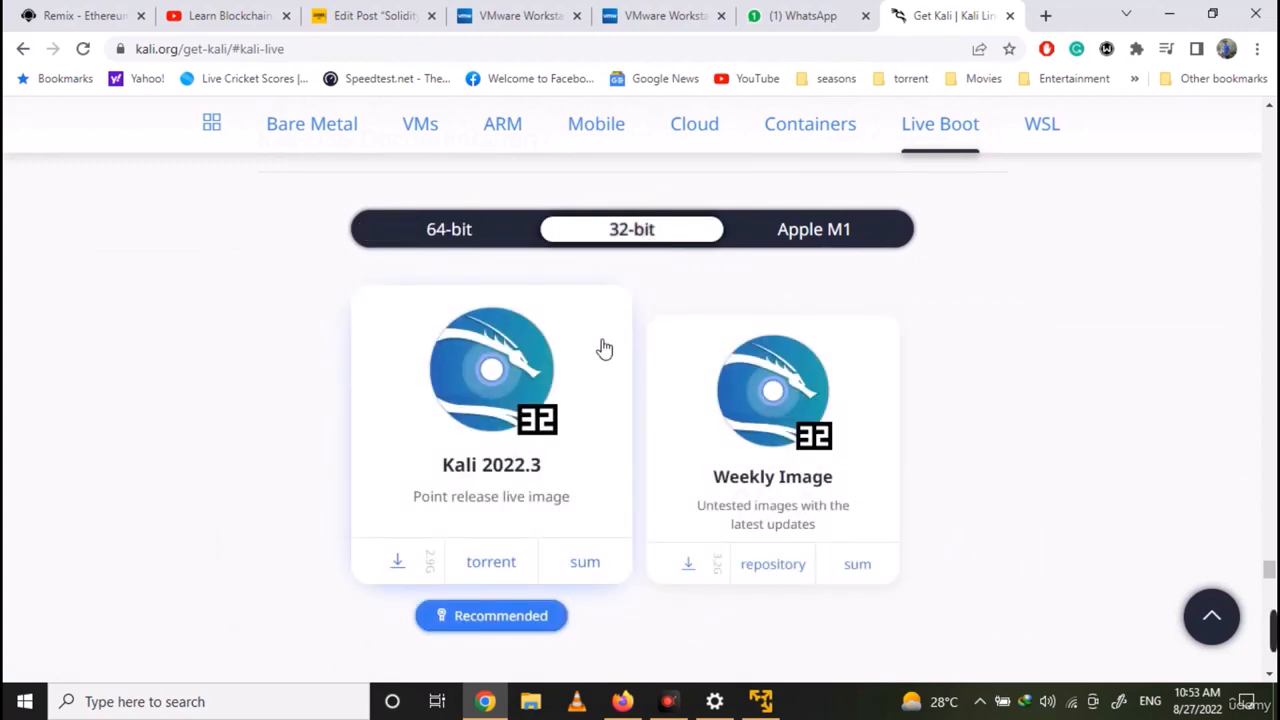
left_click(423, 563)
scroll(247, 413, "down", 1)
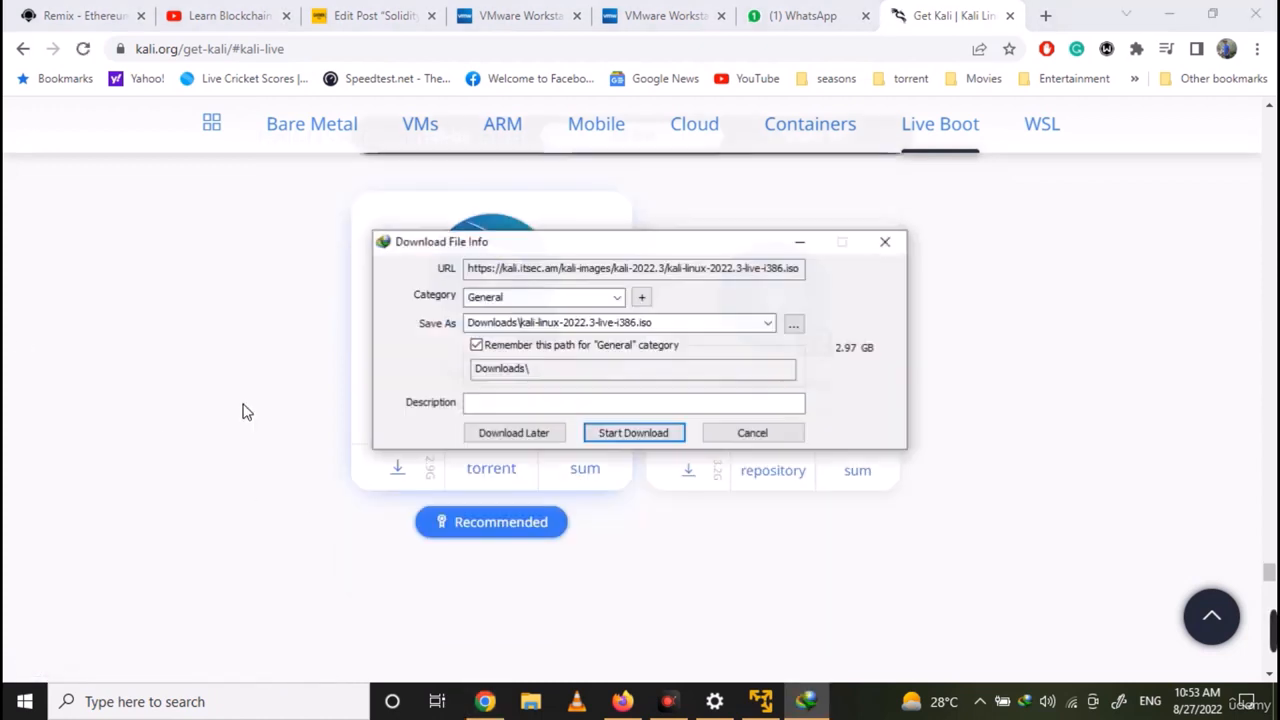
left_click(672, 436)
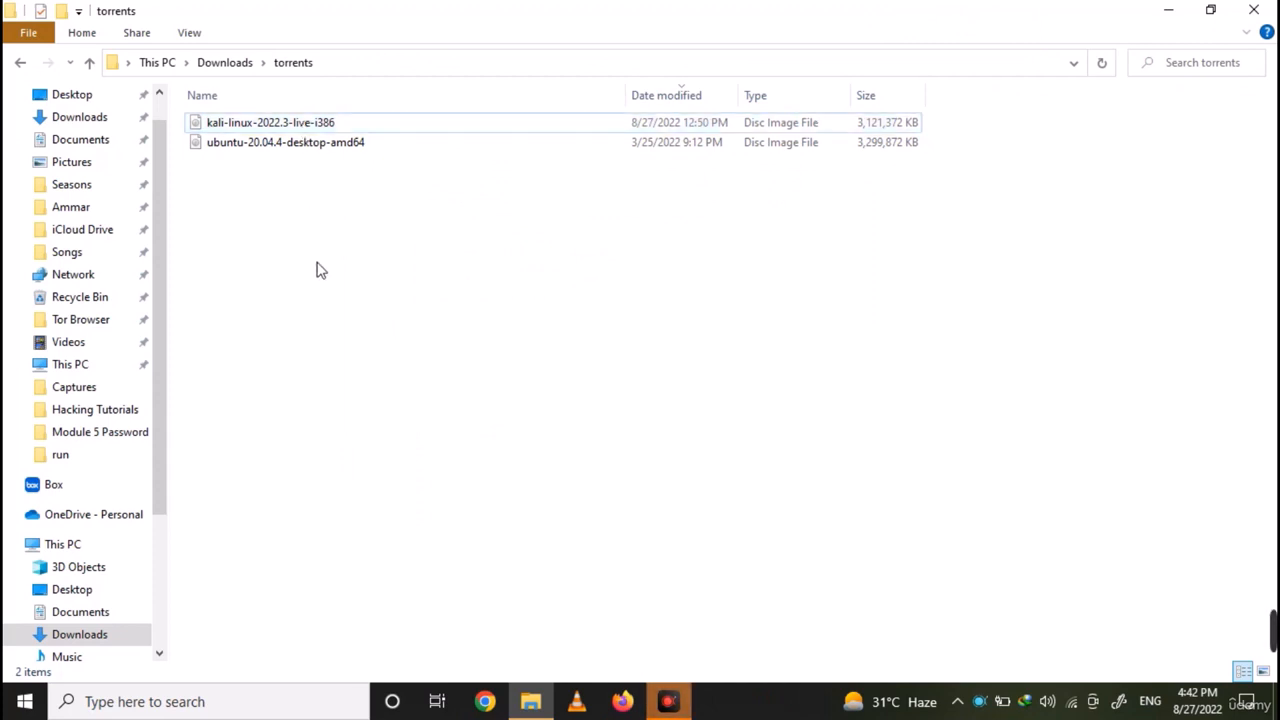
Step: Minimize the torrents folder, launch VMware Workstation 16 Player from the desktop, and start creating a new virtual machine
key("F4")
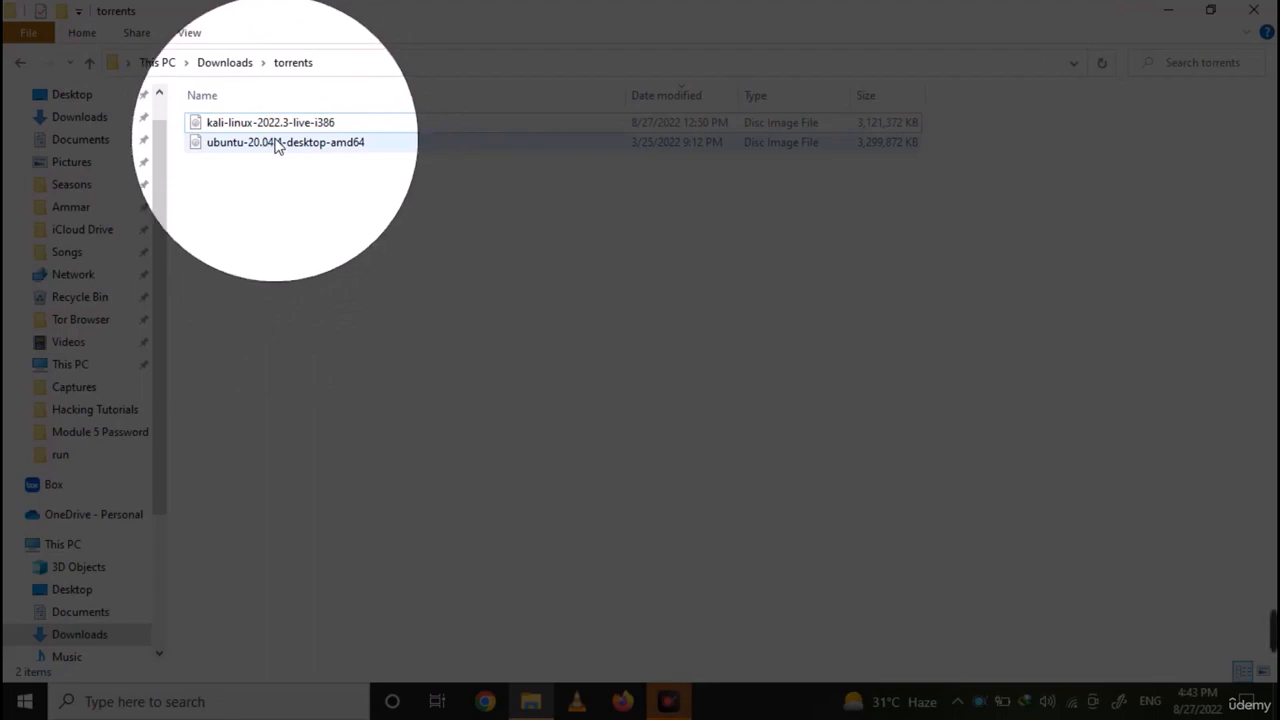
key("F4")
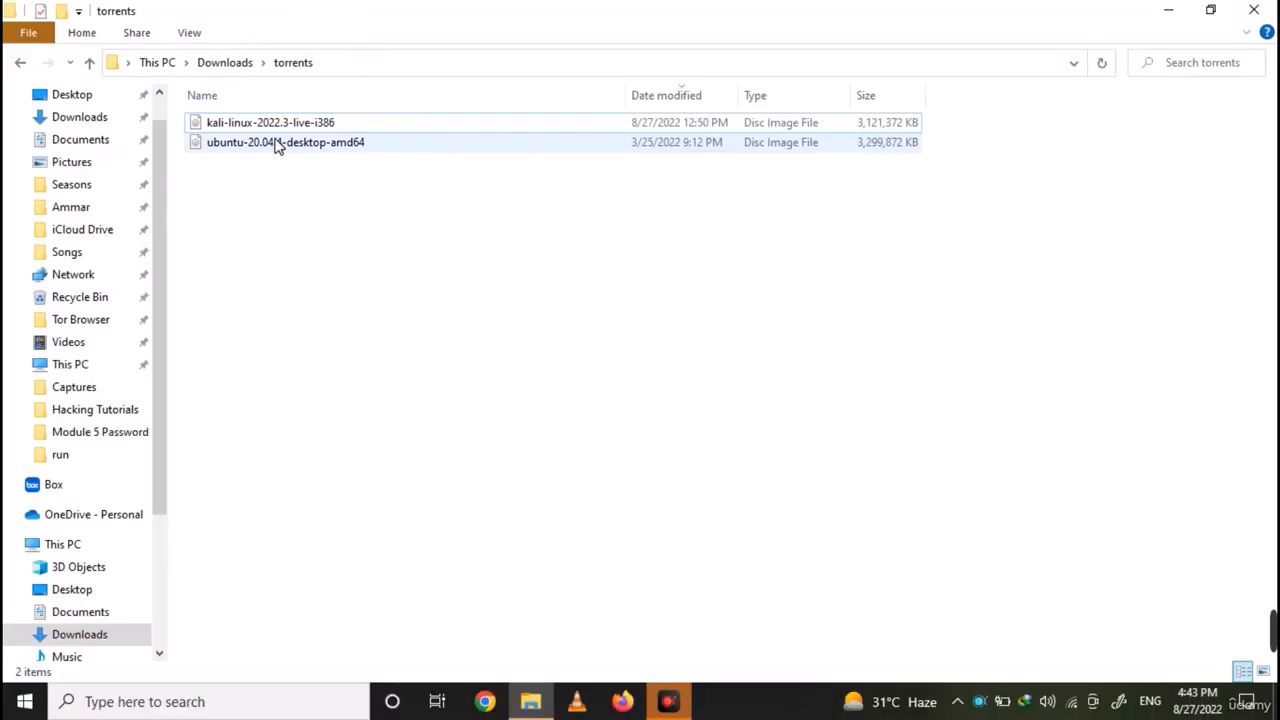
left_click(1168, 10)
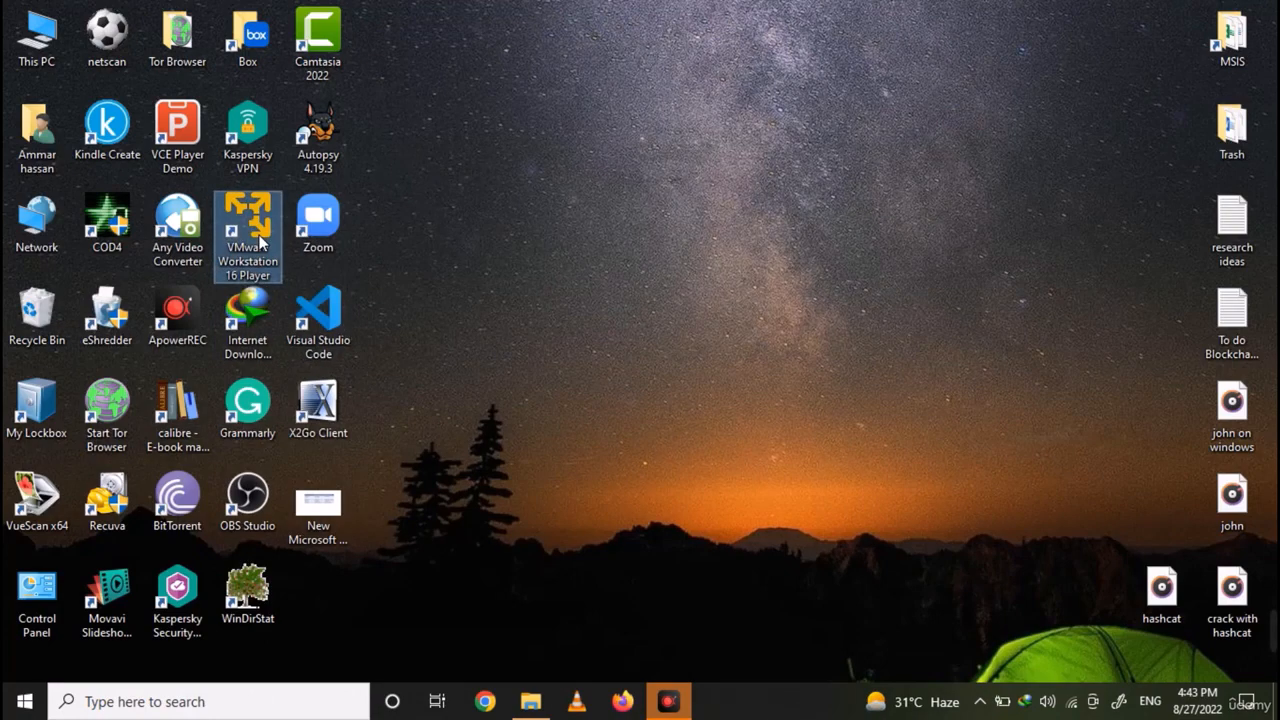
double_click(260, 243)
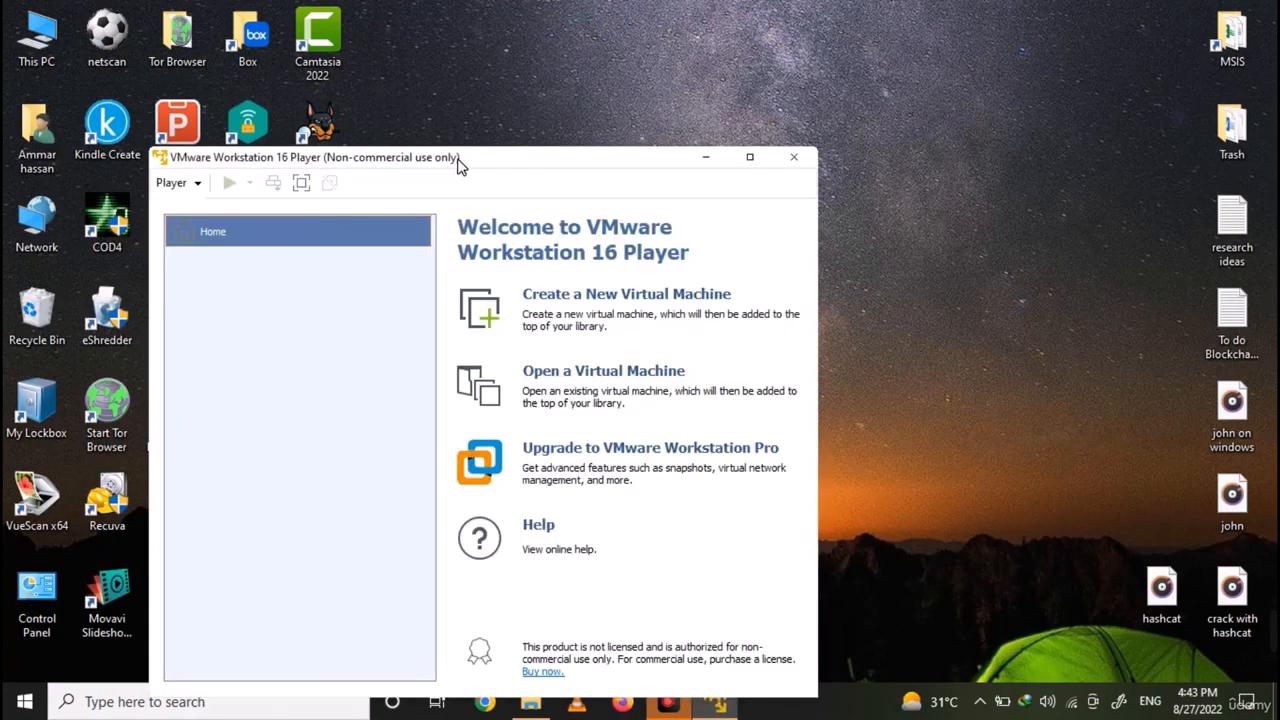
left_click_drag(459, 166, 617, 58)
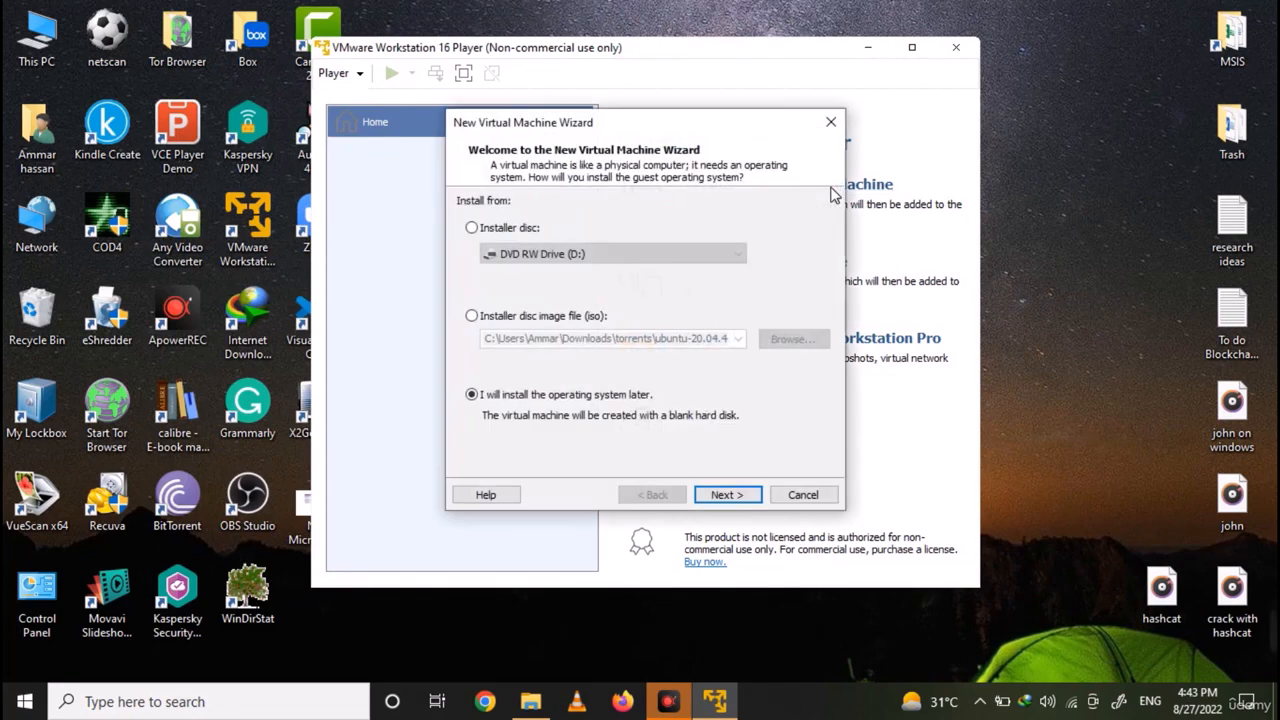
Step: Choose installation from a disc image and load kali-linux-2022.3-live-i386 from the torrents folder as the installer ISO
left_click(547, 318)
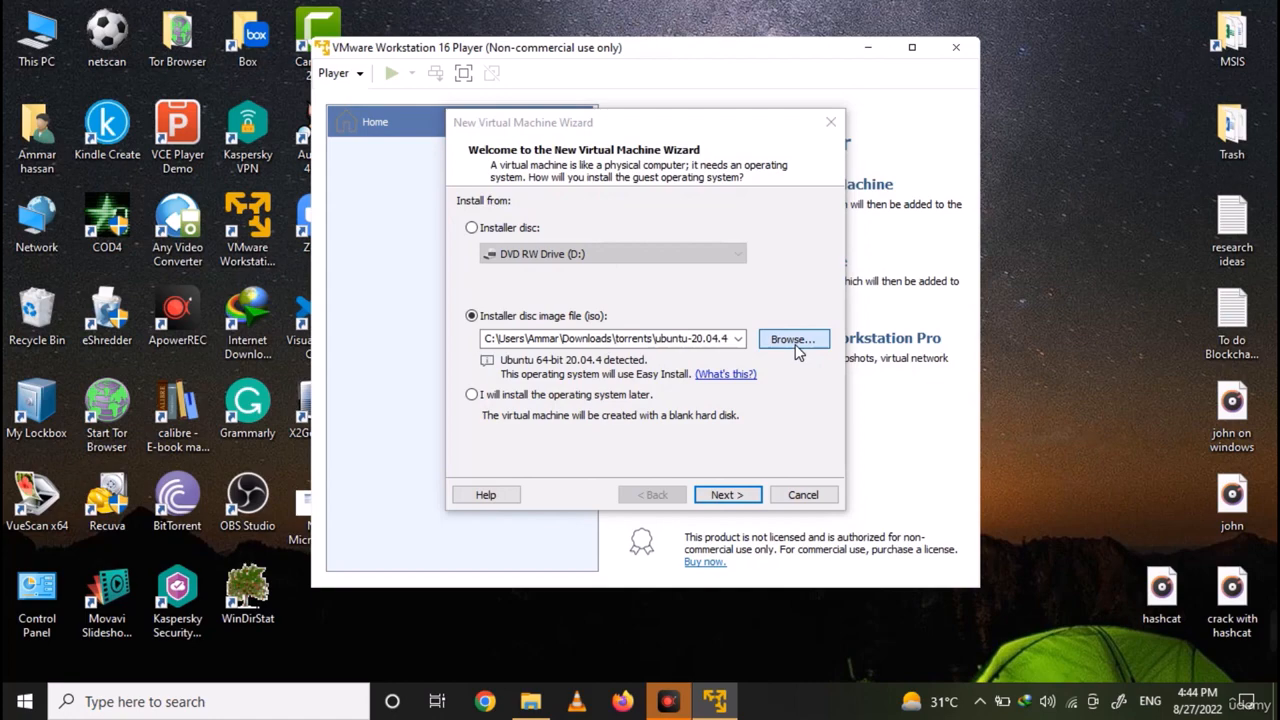
left_click(796, 345)
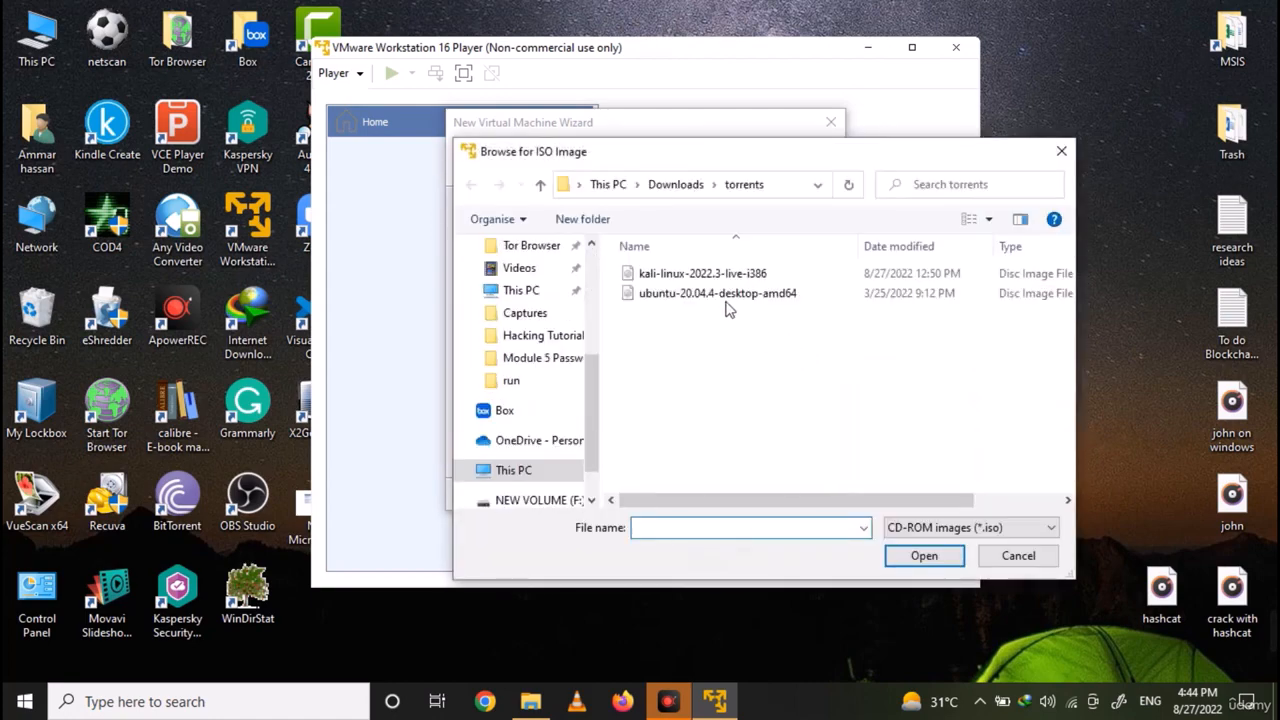
left_click(714, 277)
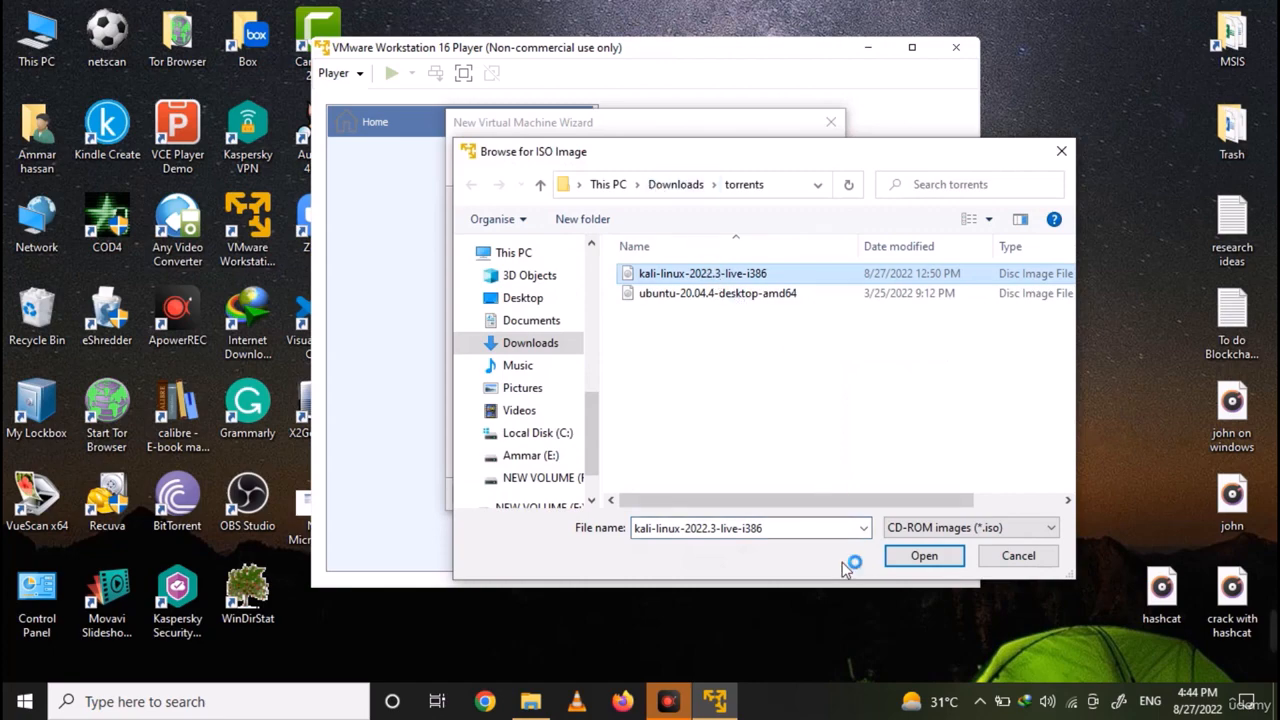
left_click(911, 561)
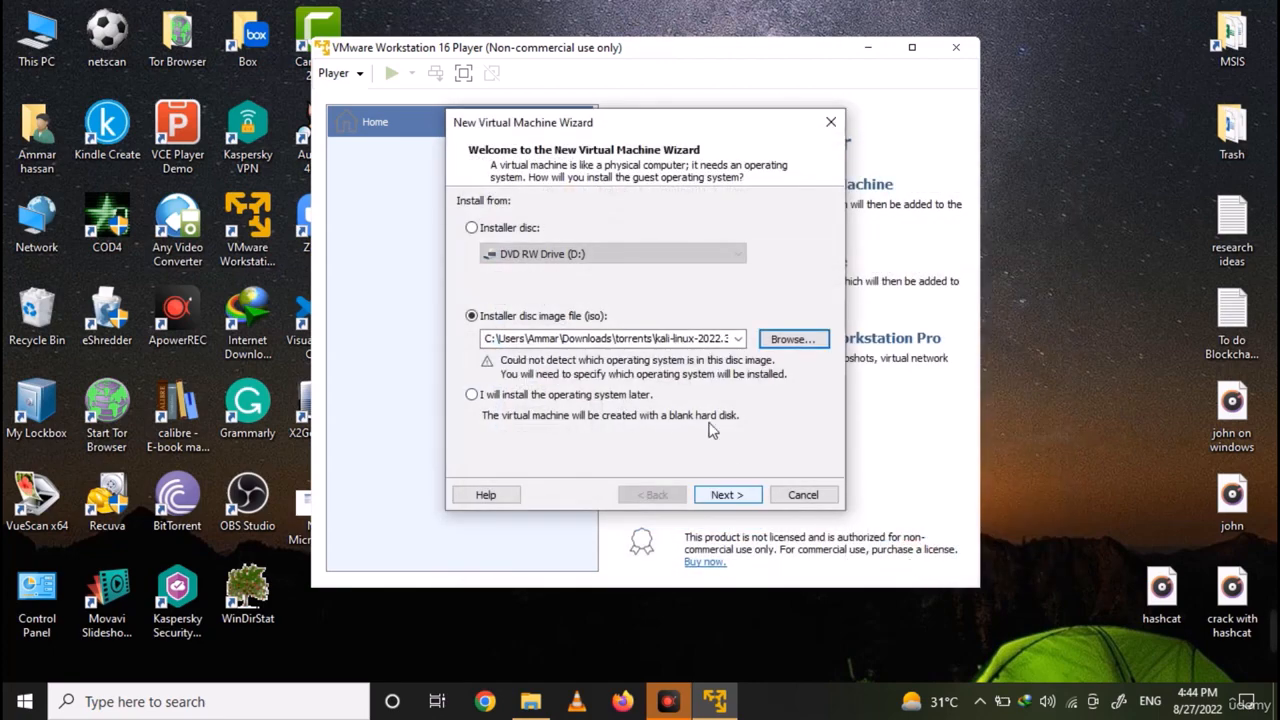
left_click(726, 495)
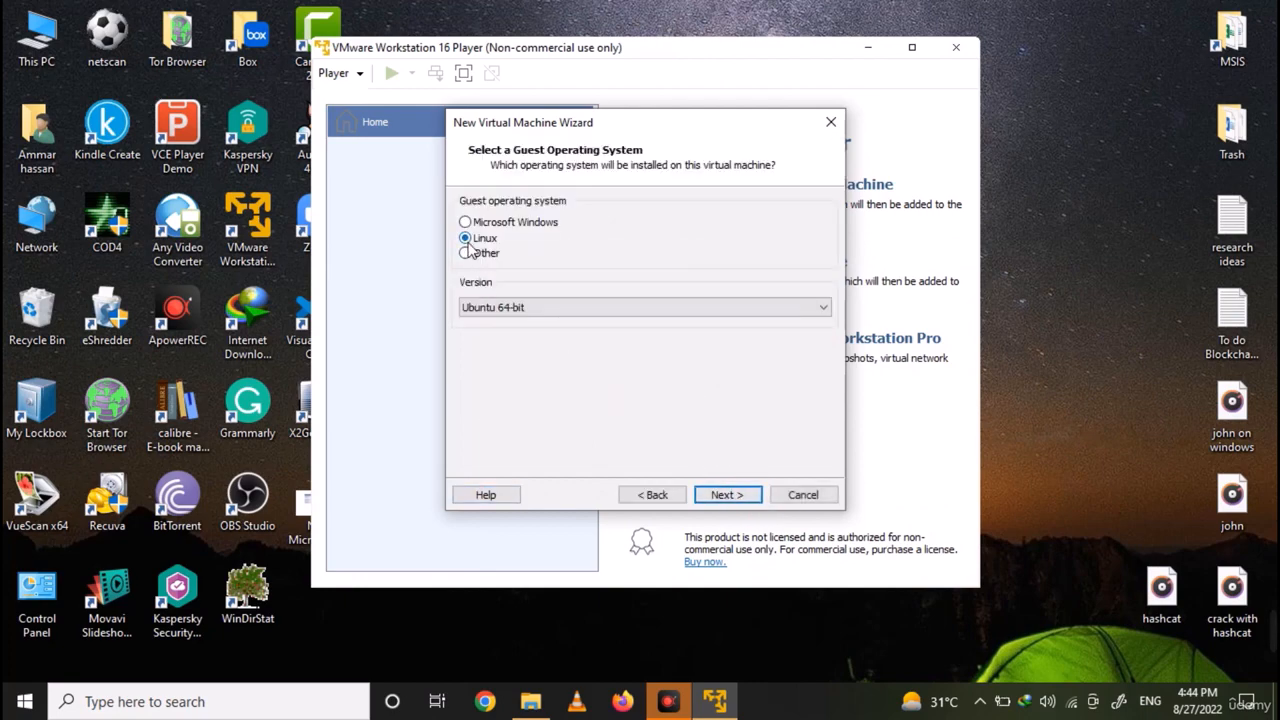
Step: Keep Linux as the guest operating system and set its version to Ubuntu, the 32-bit entry
left_click(531, 308)
left_click(531, 308)
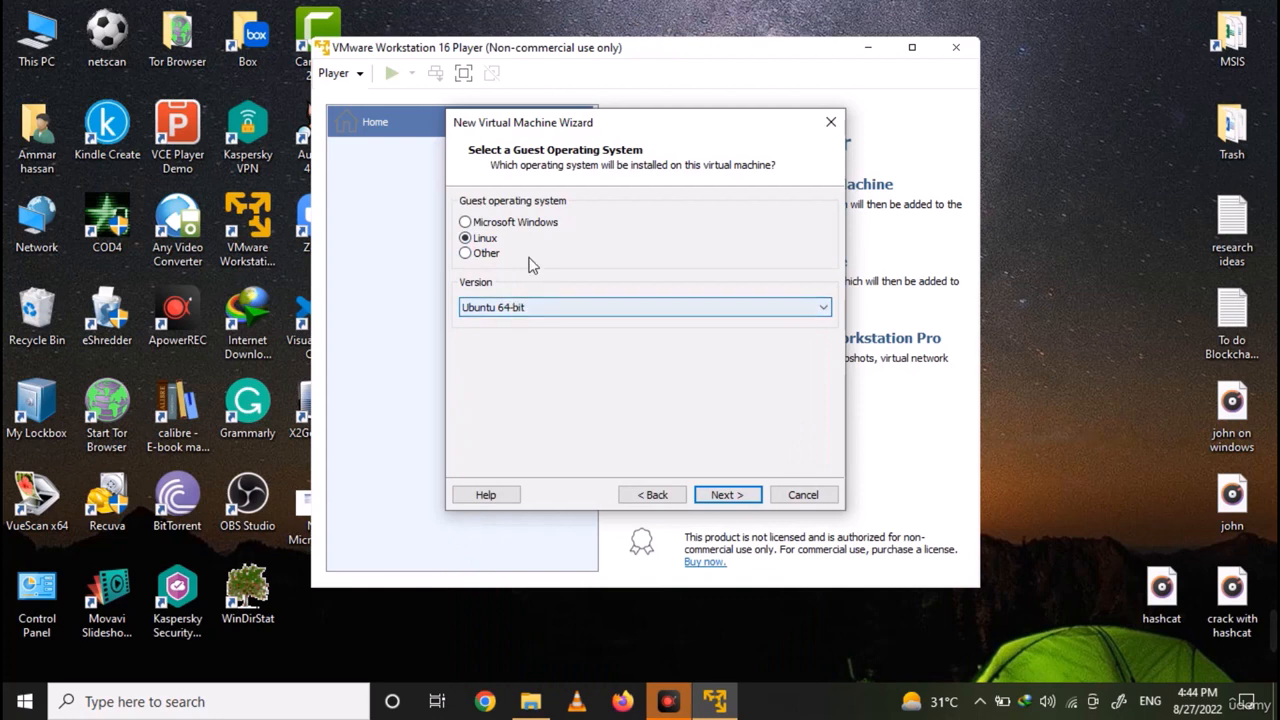
left_click(548, 309)
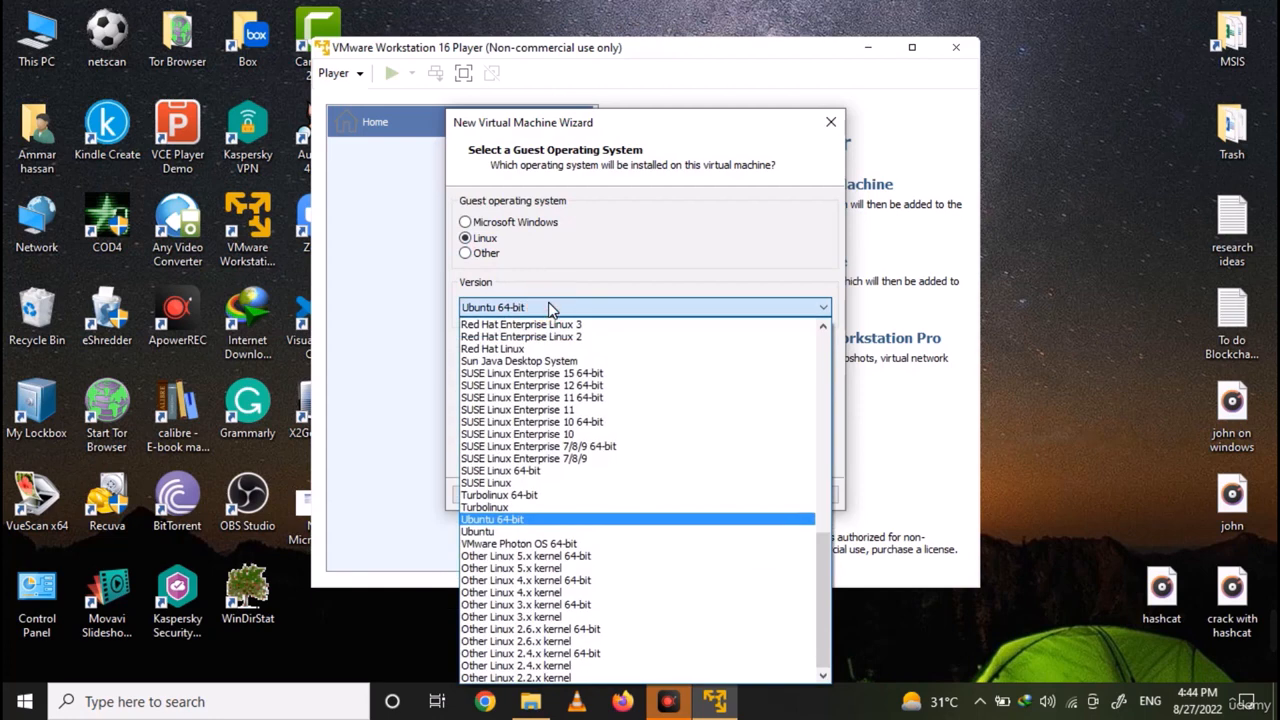
left_click(614, 533)
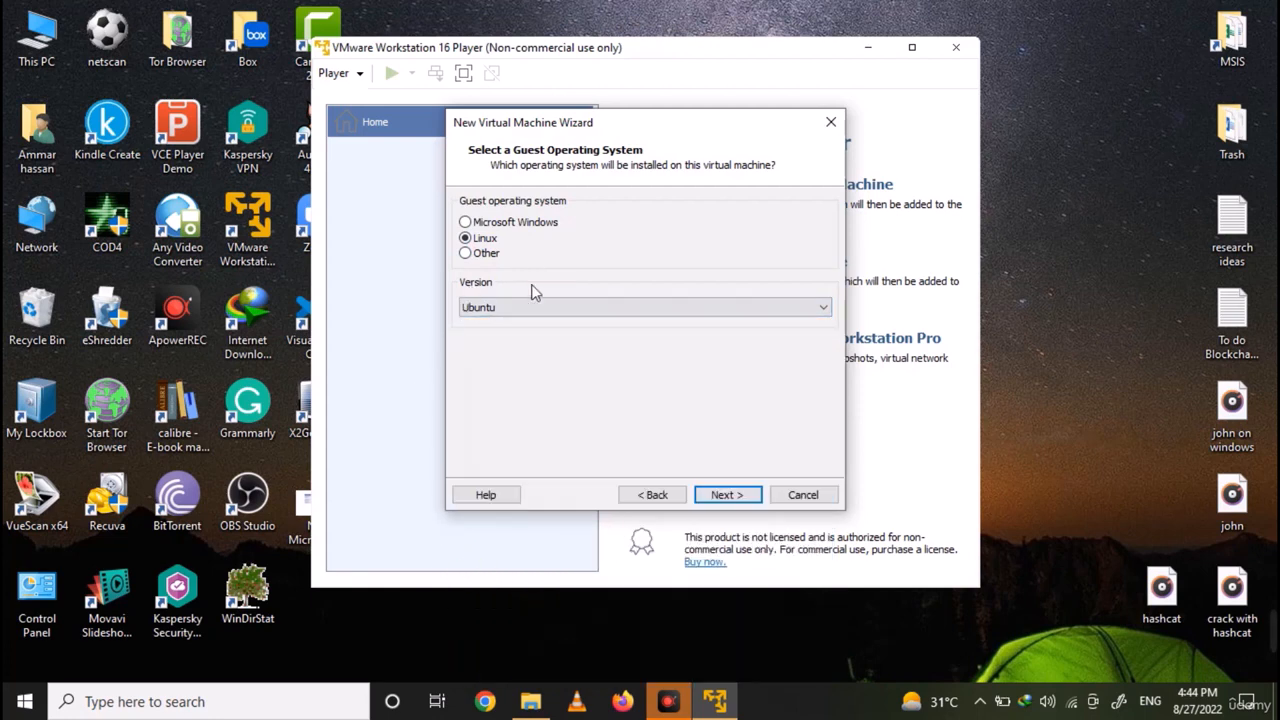
left_click(737, 495)
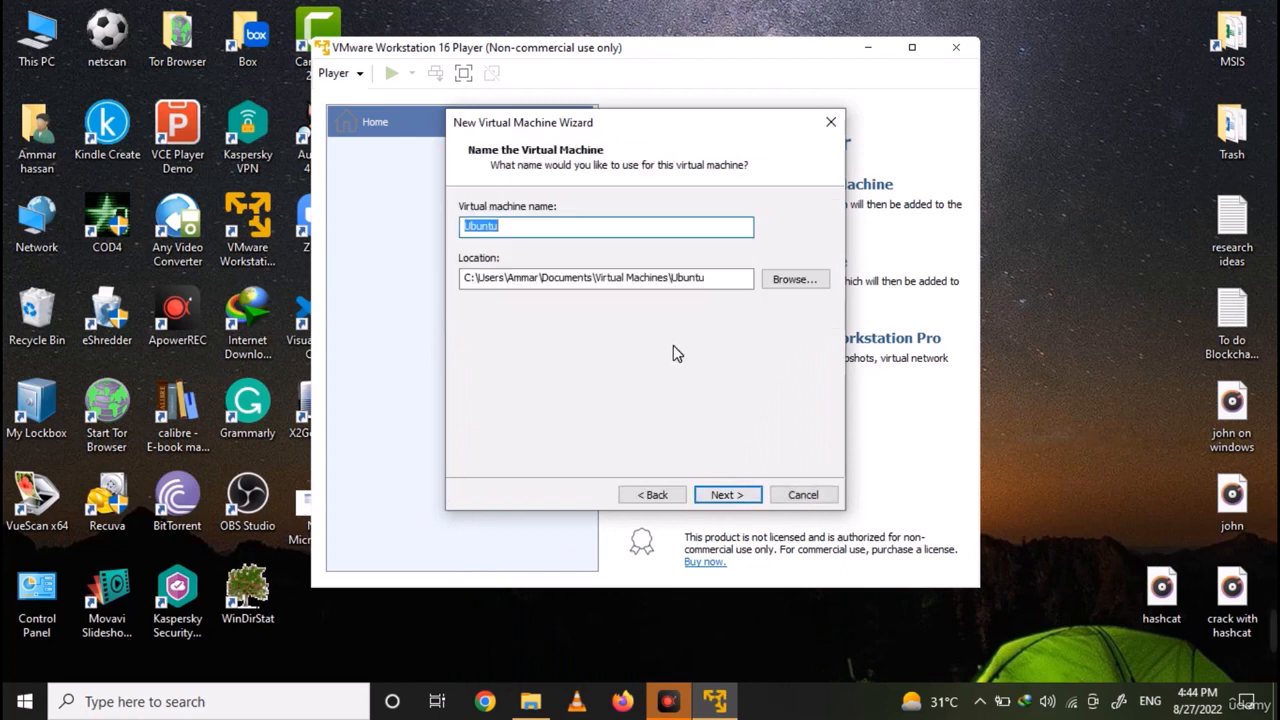
Step: Name the virtual machine Kali and accept a 20 GB virtual disk split into multiple files
type("Kali")
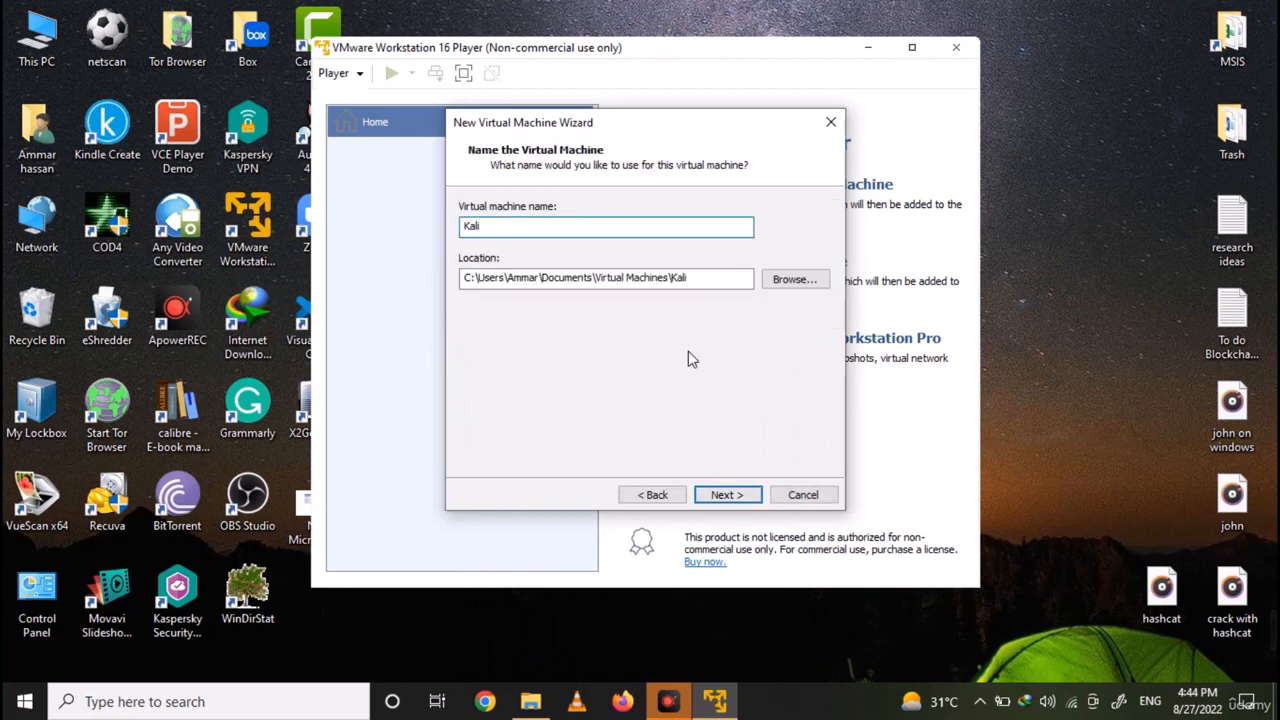
left_click(757, 496)
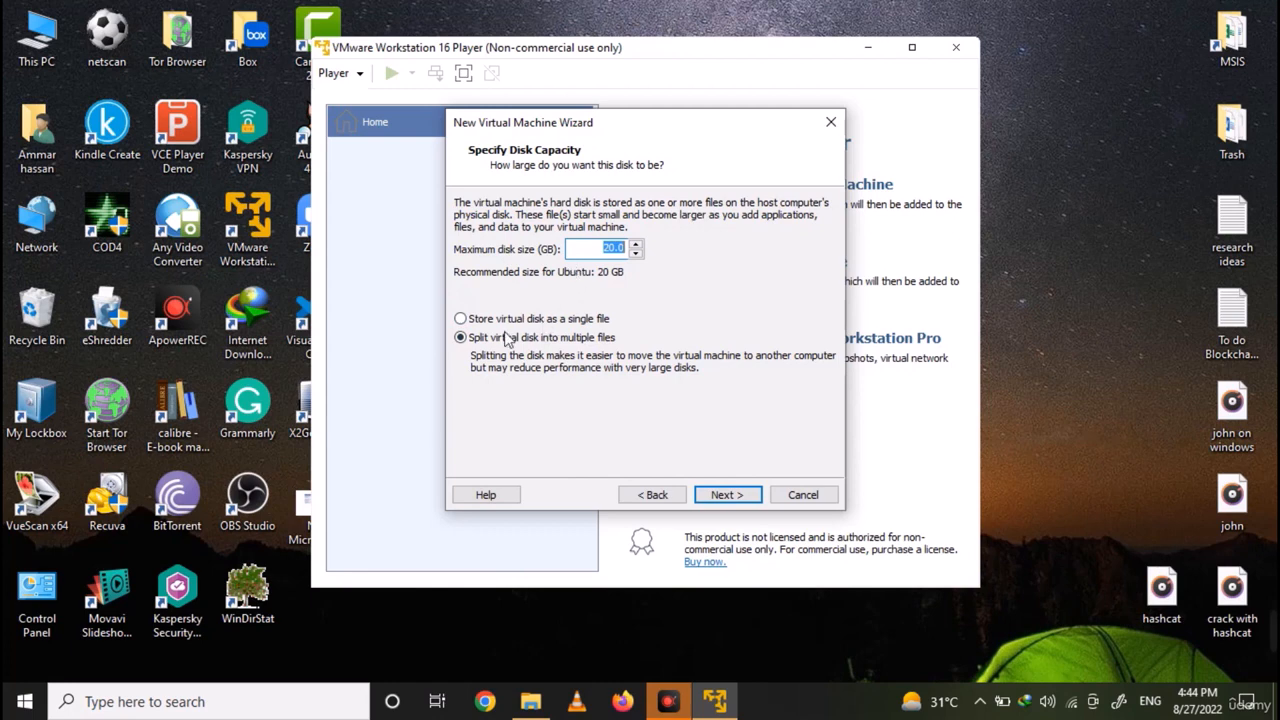
left_click(729, 496)
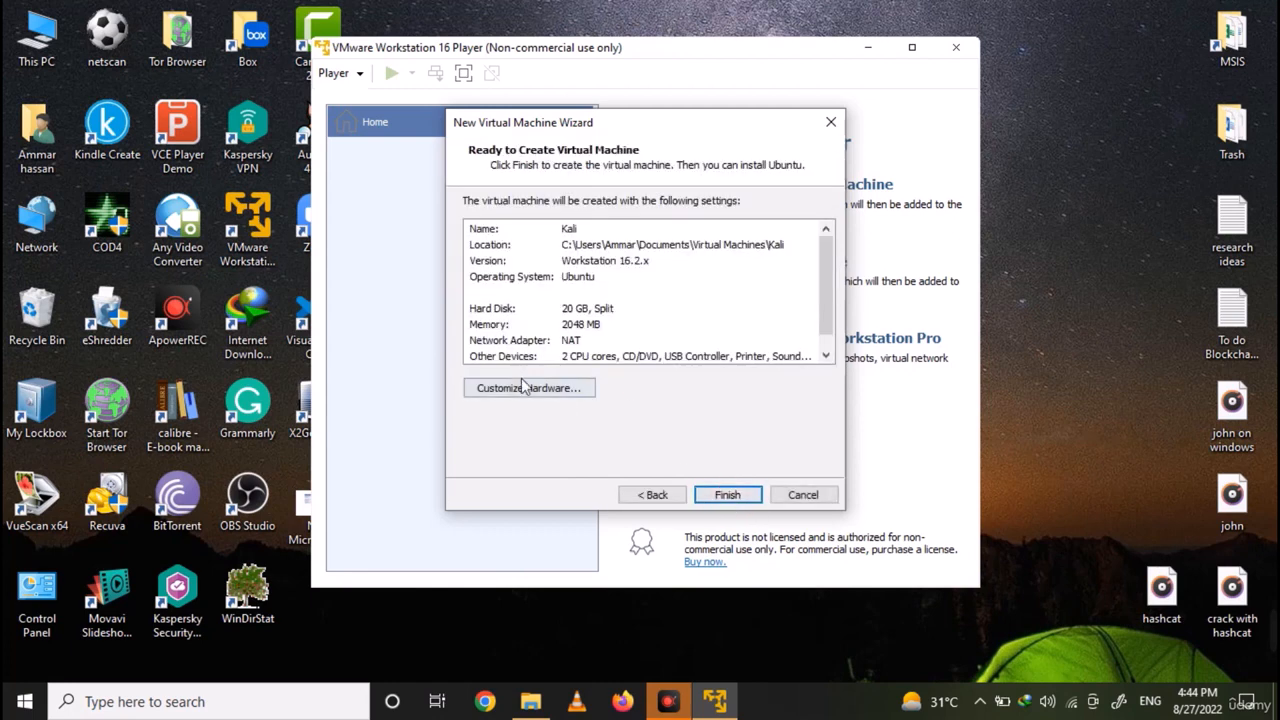
Step: Customize the hardware by switching the network adapter to Bridged, and finish creating the virtual machine
left_click(528, 388)
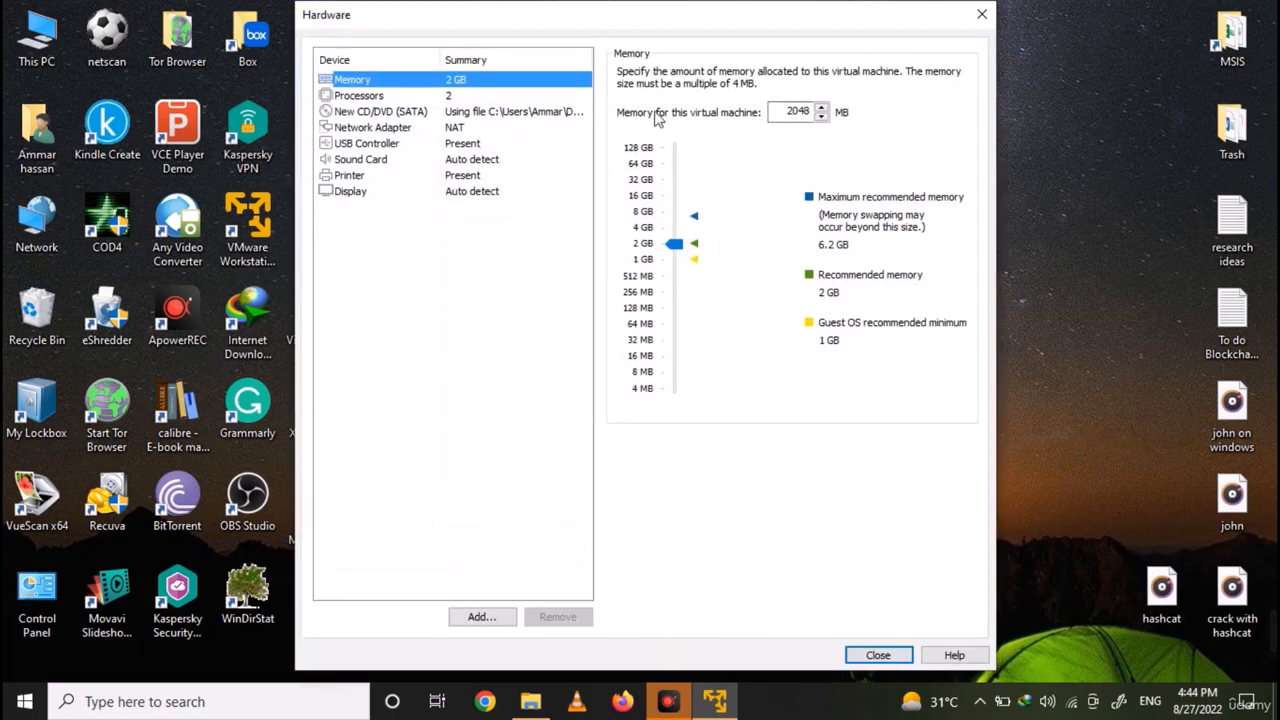
left_click(788, 118)
left_click_drag(788, 118, 822, 124)
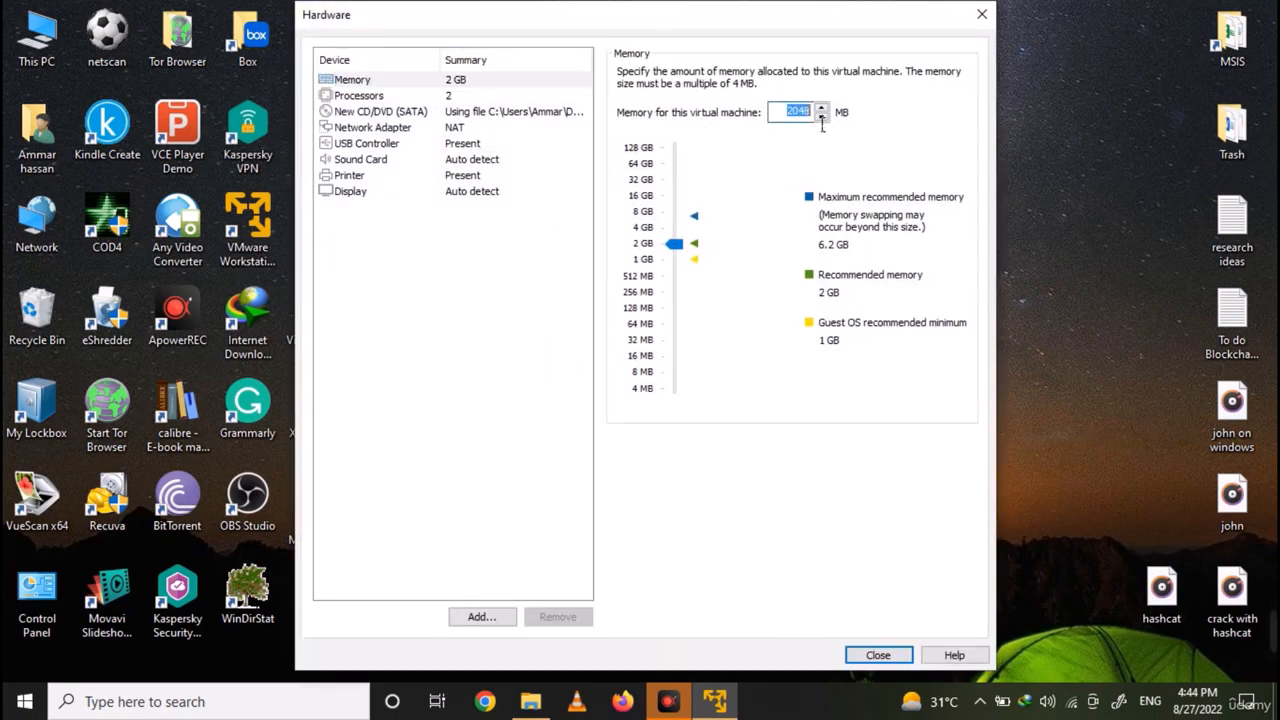
left_click(412, 112)
left_click(410, 128)
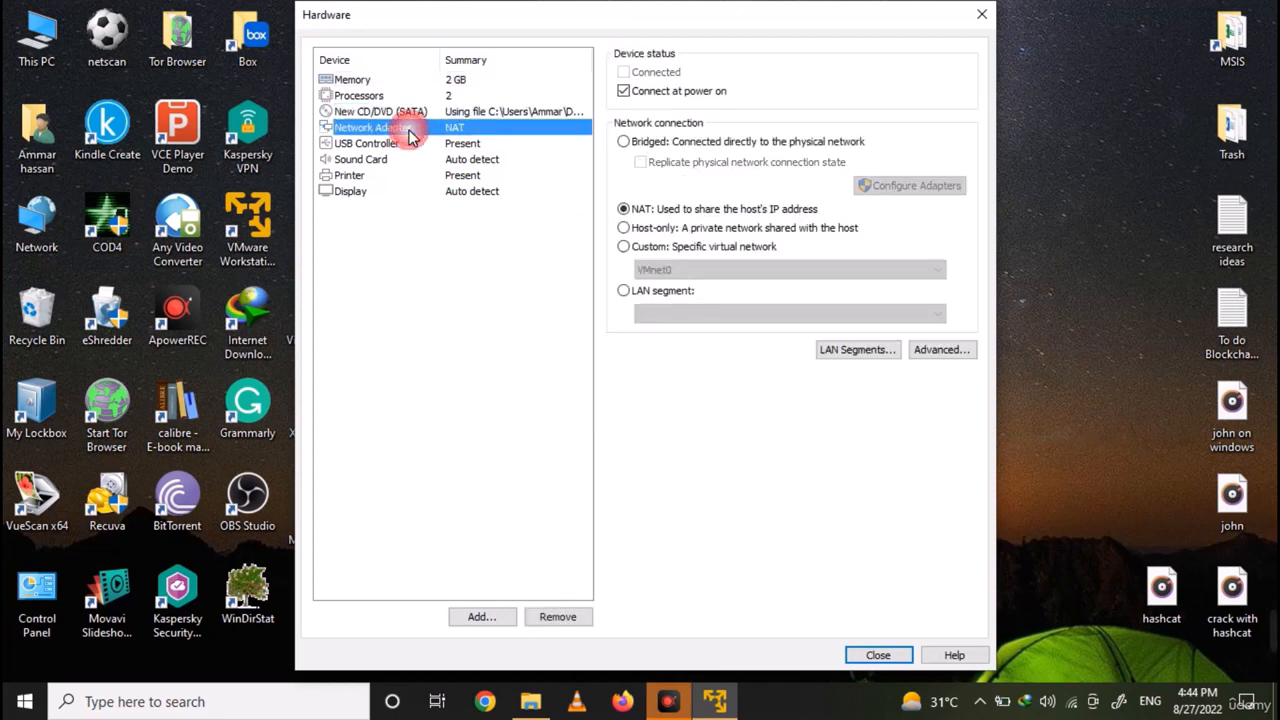
left_click(623, 142)
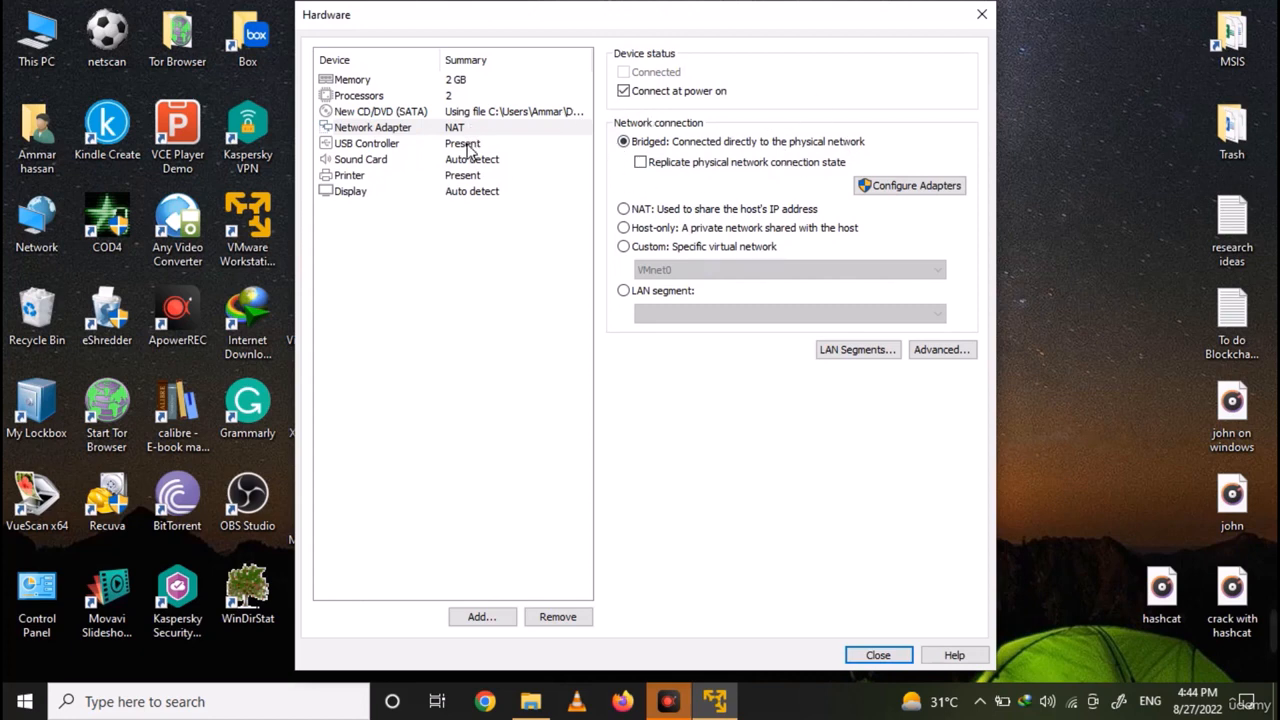
left_click(878, 655)
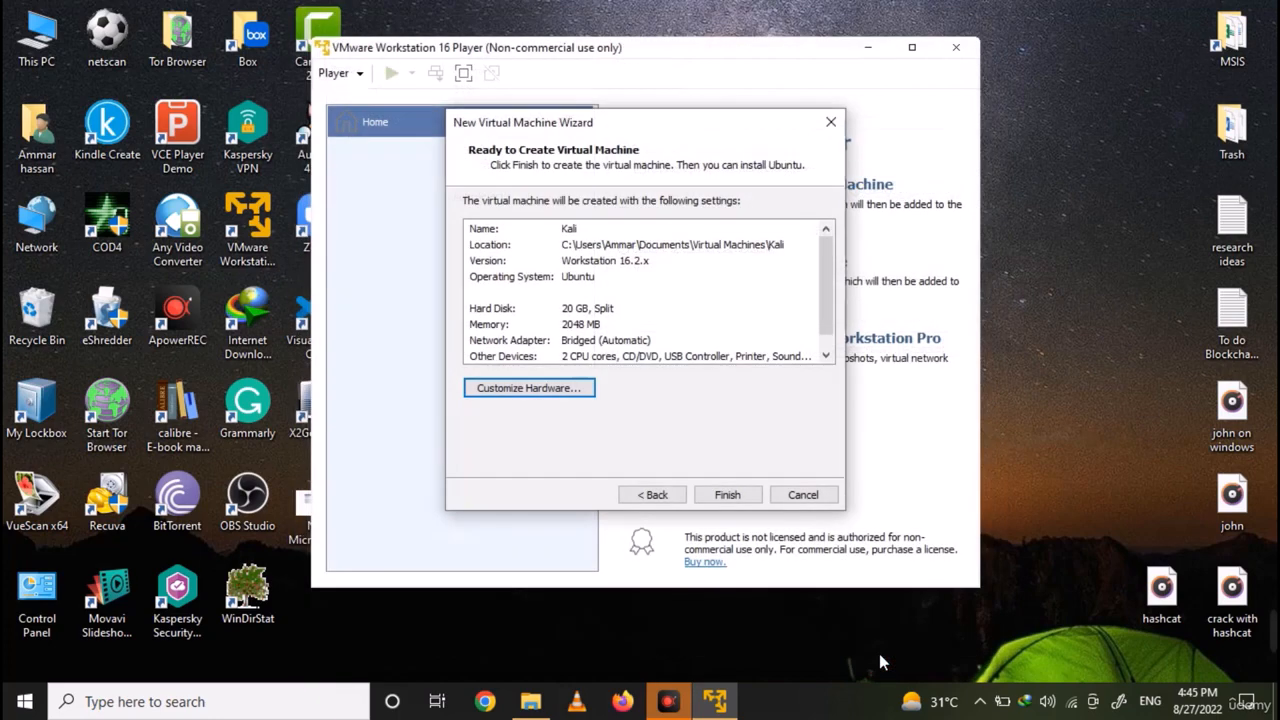
left_click(727, 497)
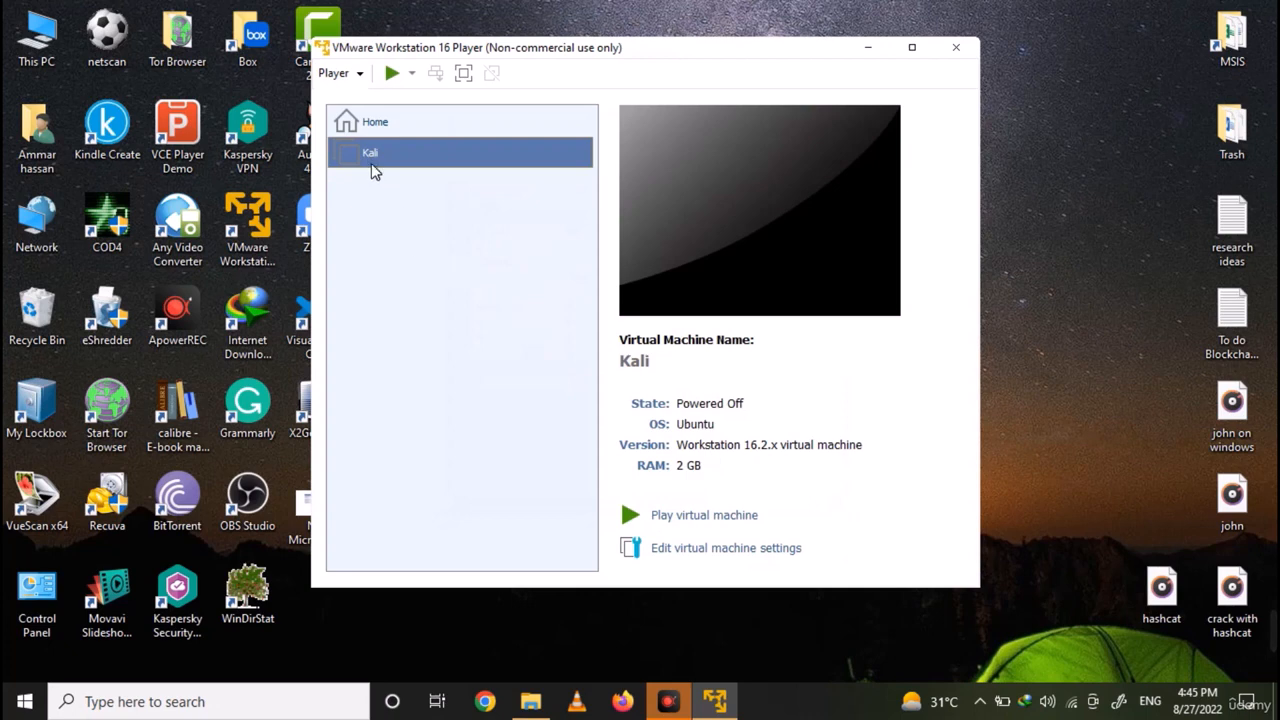
Step: Power on the Kali virtual machine and boot it into the live desktop
left_click(727, 514)
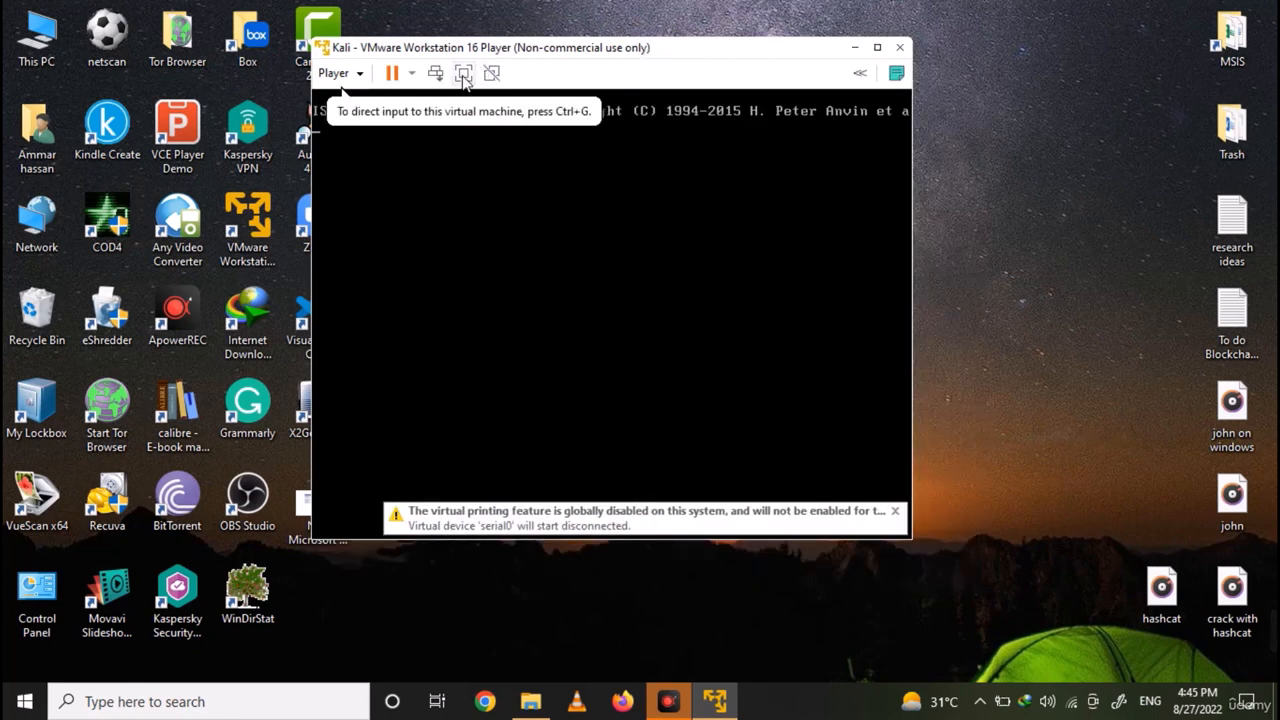
left_click(556, 335)
key("Return")
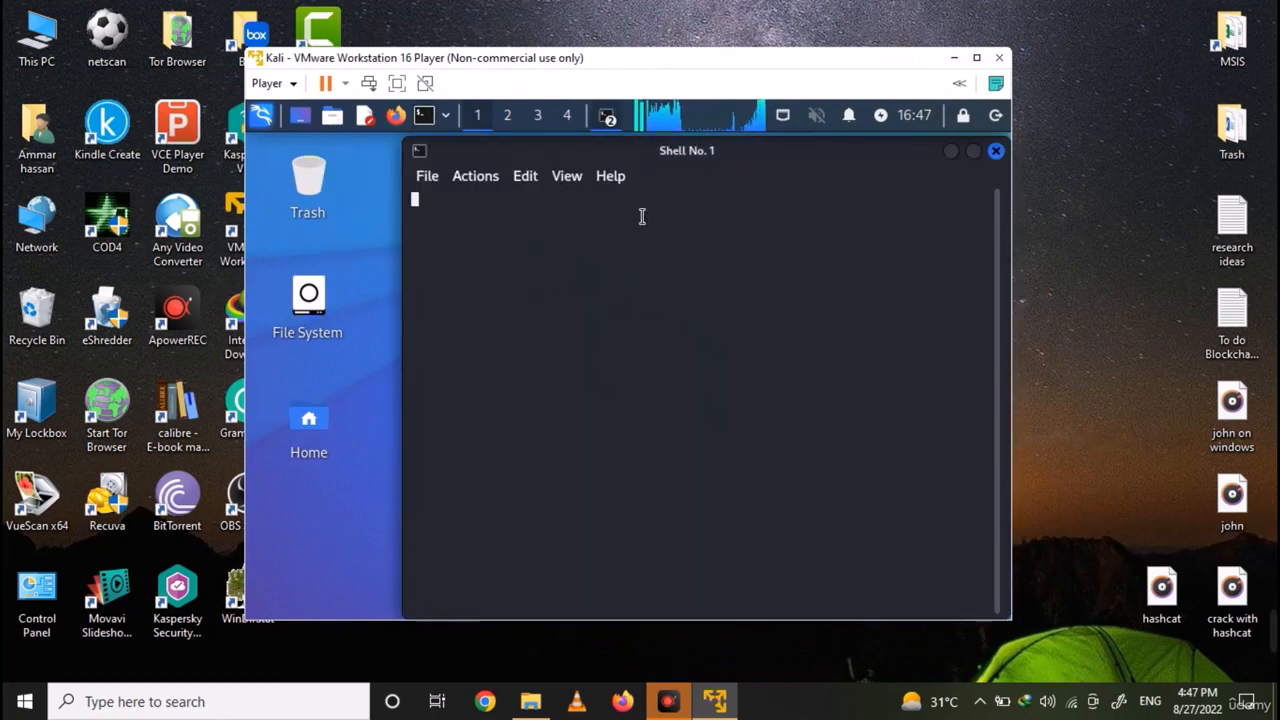
Step: Run ifconfig in a Kali terminal to check the virtual machine's IP address
type("ifconfig")
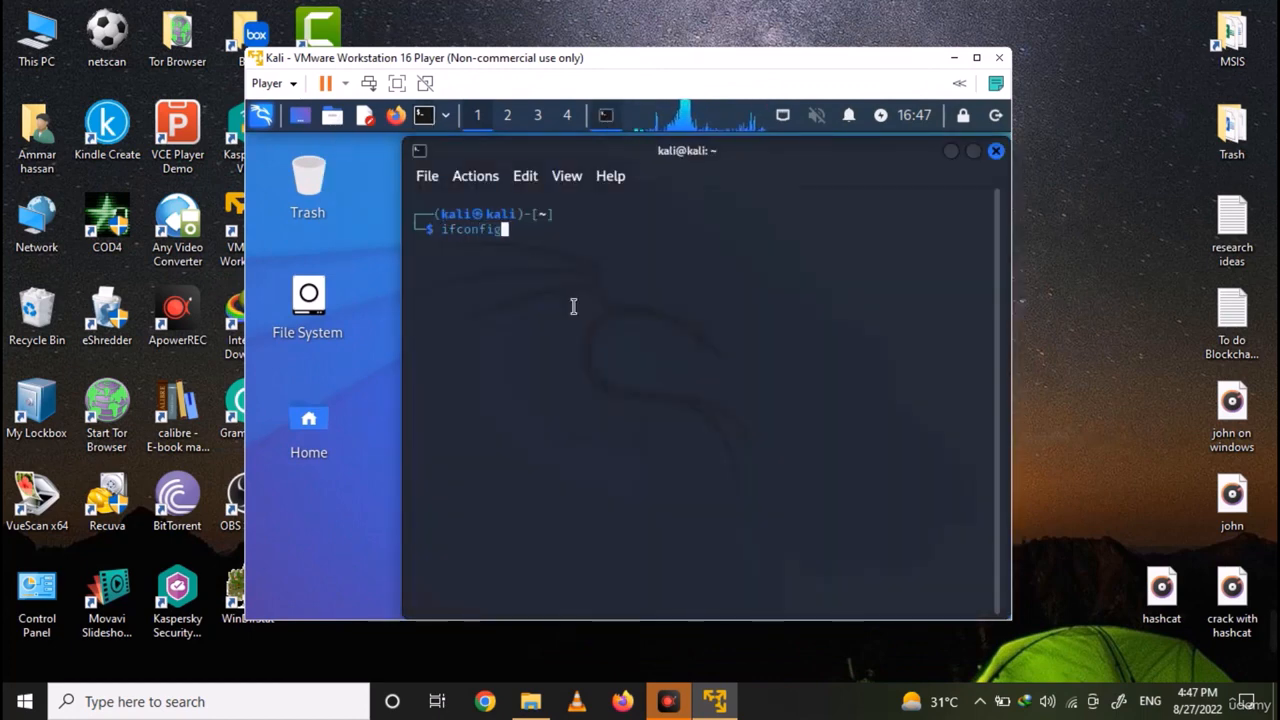
key("Return")
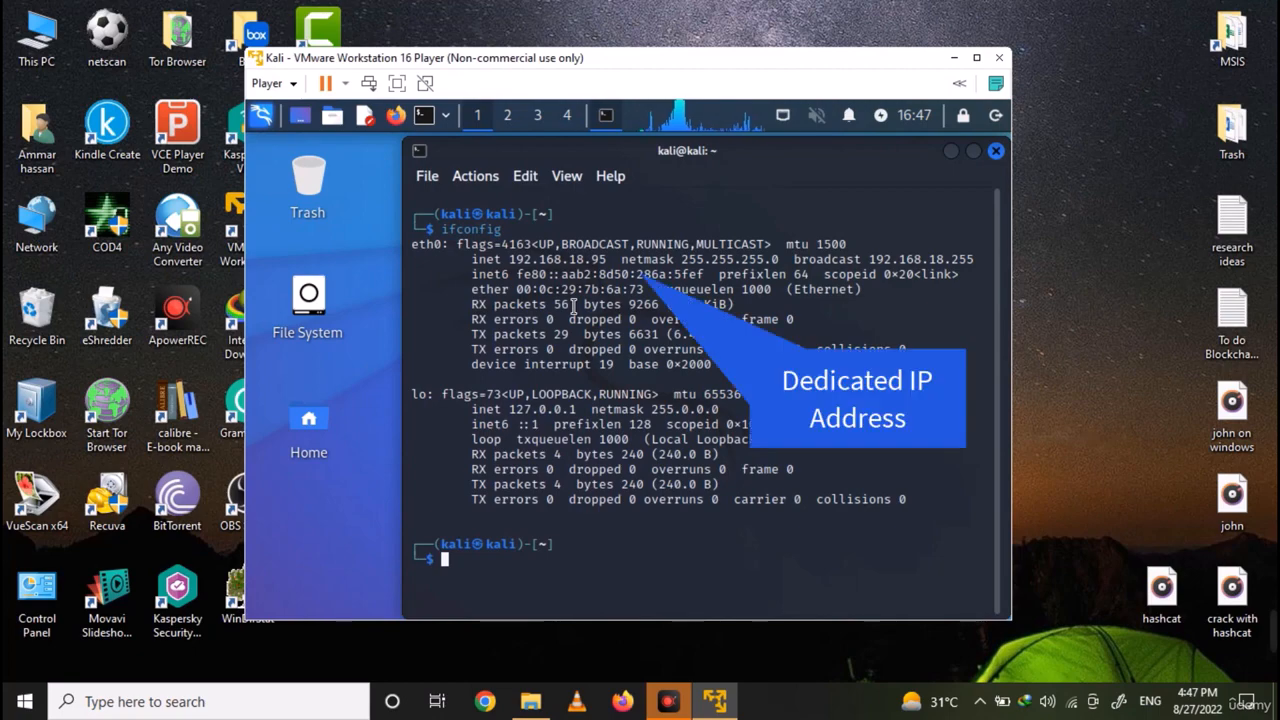